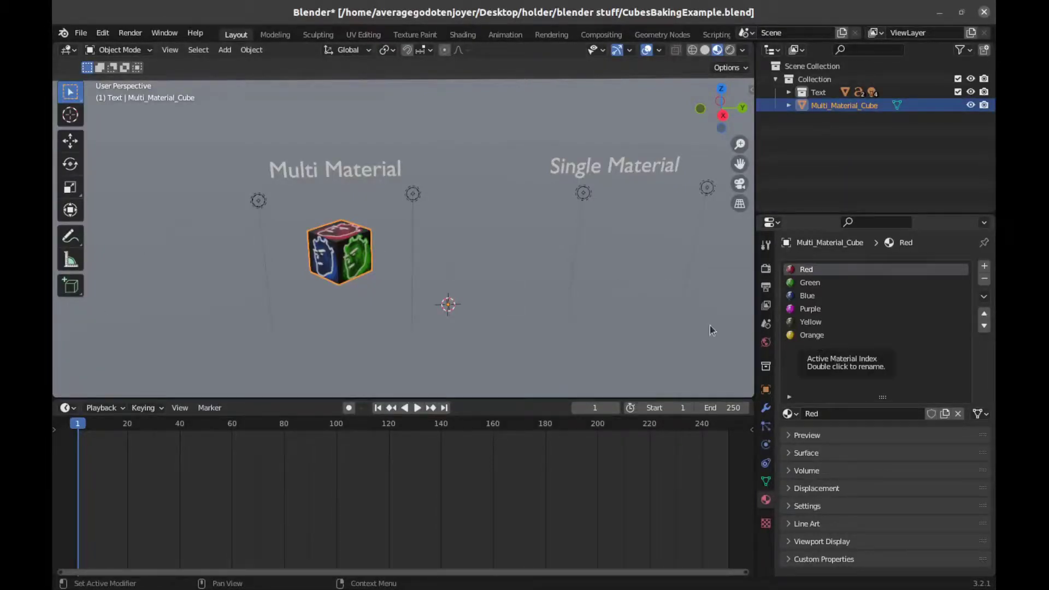
Step: Delete the cube's UVMap.001 UV map and add a fresh UVMap.001 beside UVMap
mouse_move(337, 264)
middle_mouse_down()
mouse_move(424, 258)
mouse_move(293, 273)
mouse_move(248, 261)
mouse_move(346, 263)
middle_mouse_up()
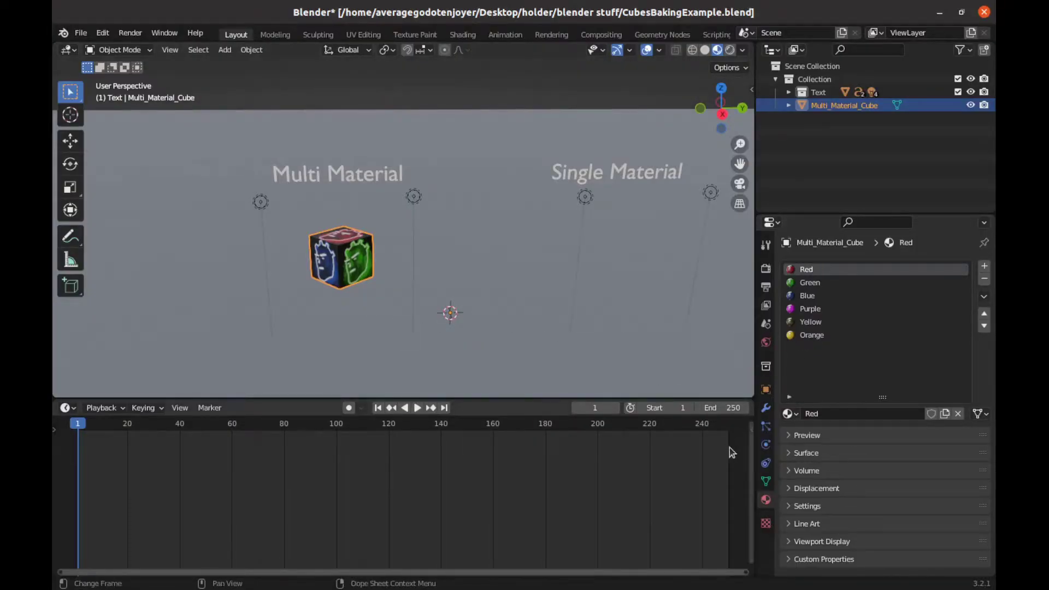
left_click(765, 481)
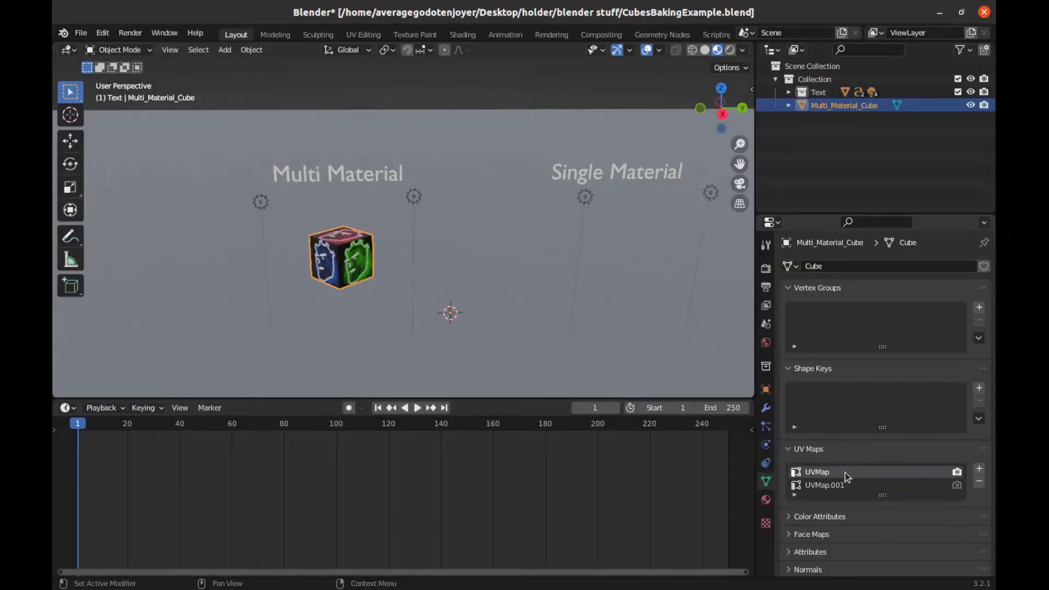
left_click(853, 486)
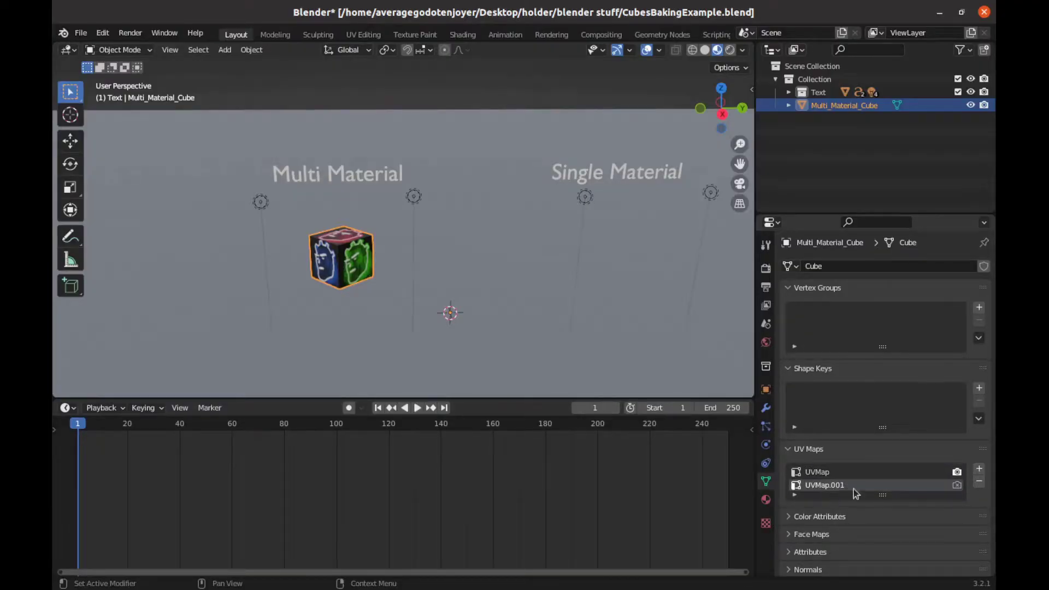
left_click(979, 481)
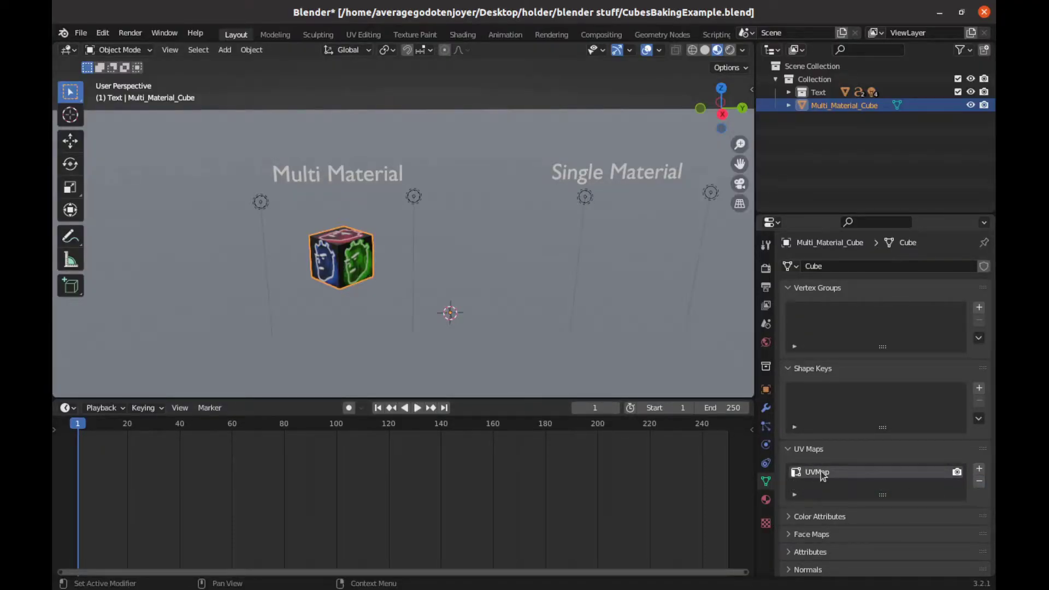
left_click(979, 470)
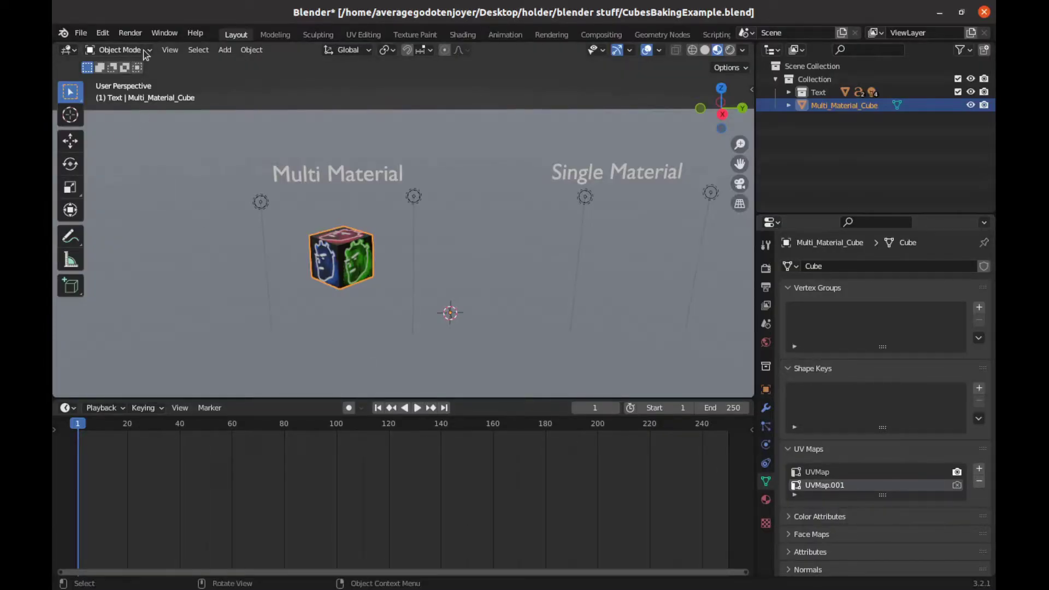
Step: Unwrap the cube in Edit Mode with Smart UV Project, then return to Object Mode
left_click(119, 50)
left_click(116, 78)
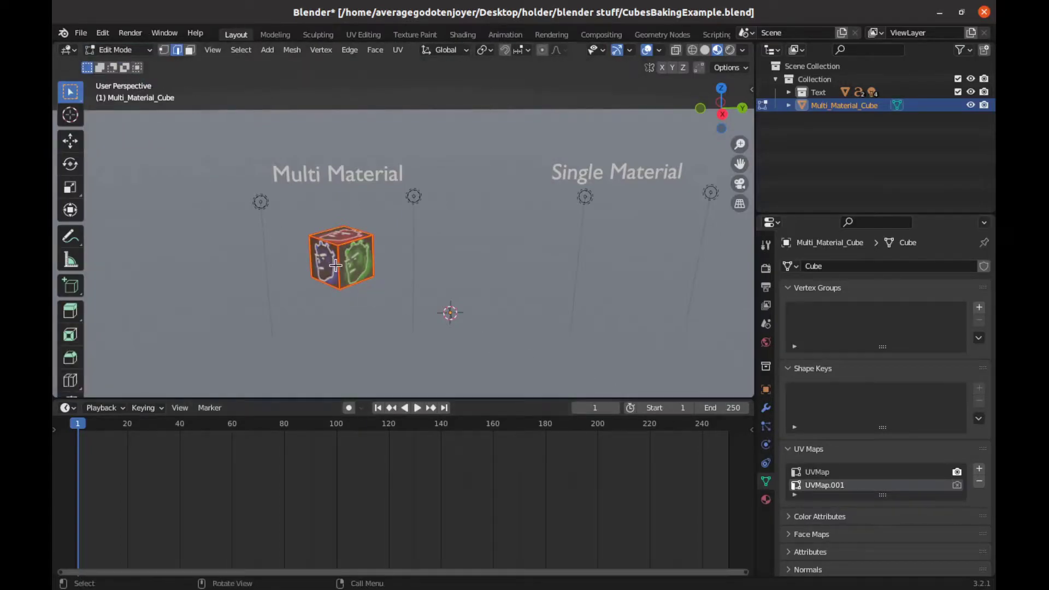
left_click(398, 50)
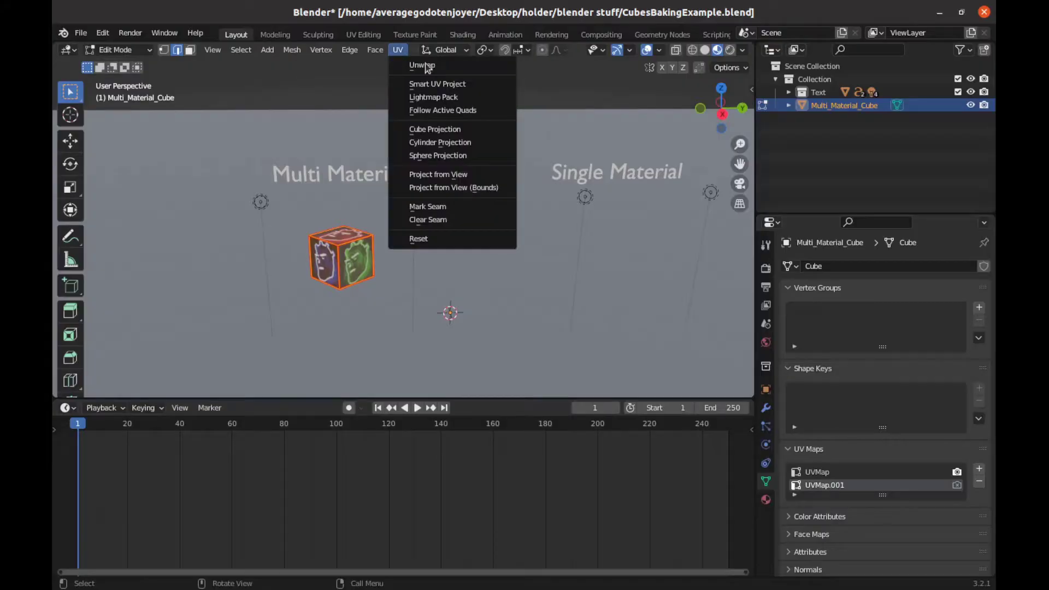
left_click(446, 83)
left_click(484, 187)
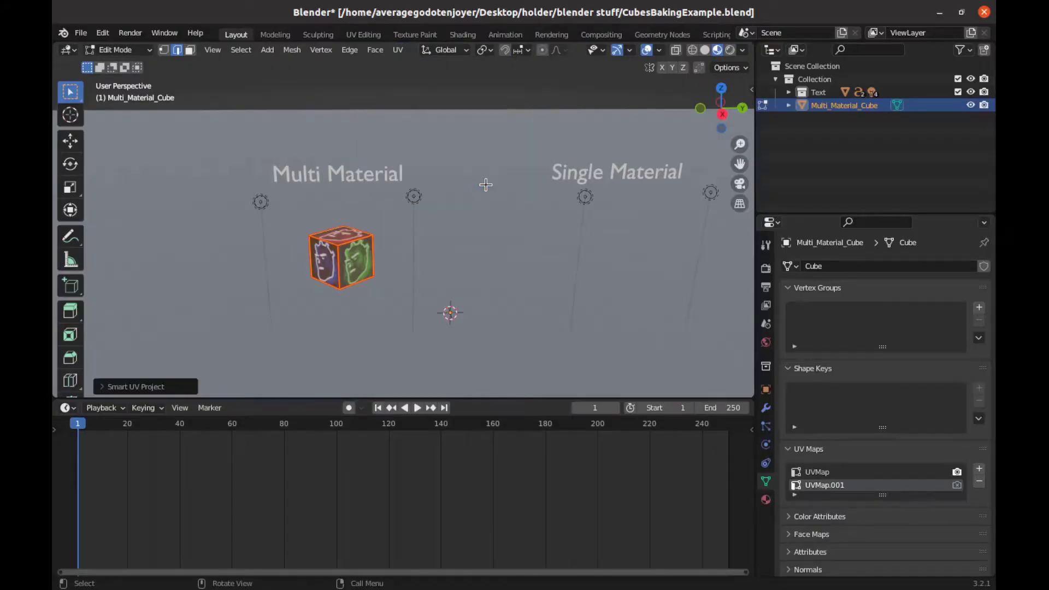
left_click(129, 51)
left_click(124, 65)
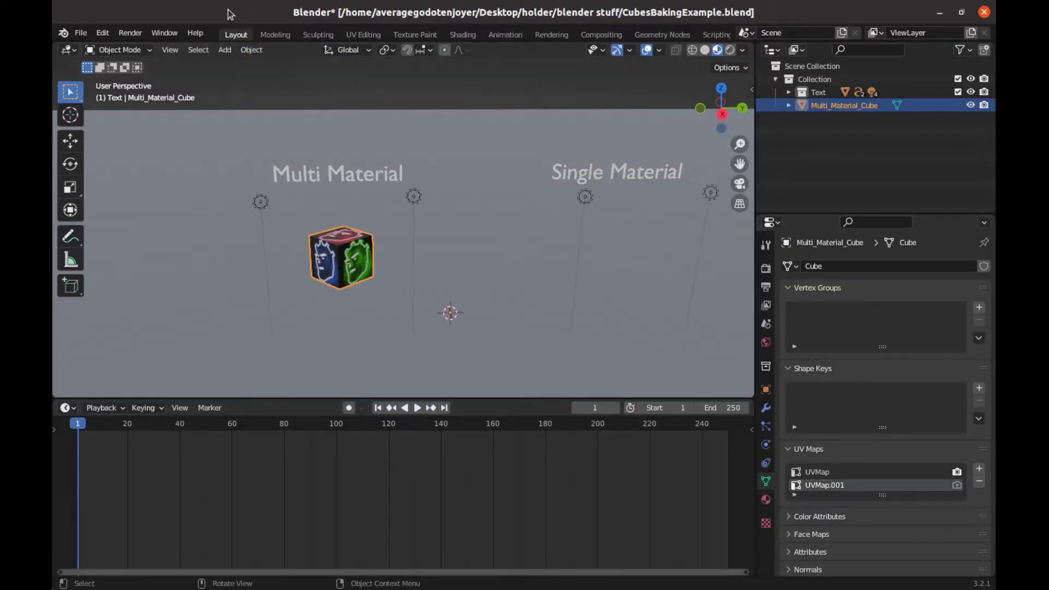
Step: Open the Shading workspace and show the Red material's nodes, after briefly viewing Green
left_click(462, 35)
scroll(509, 450, "up", 4)
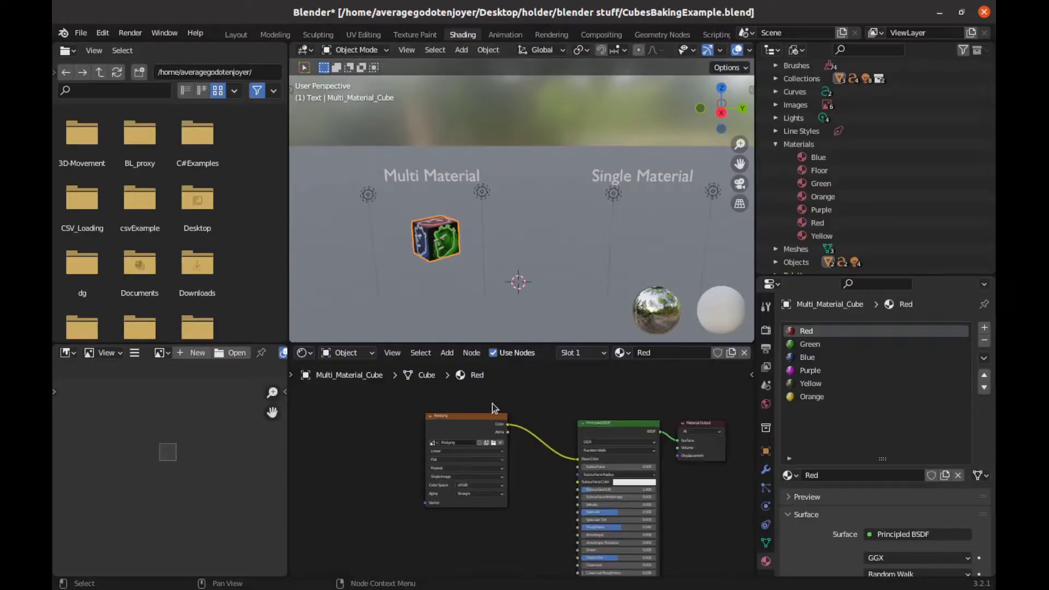
middle_click_drag(494, 501, 554, 513)
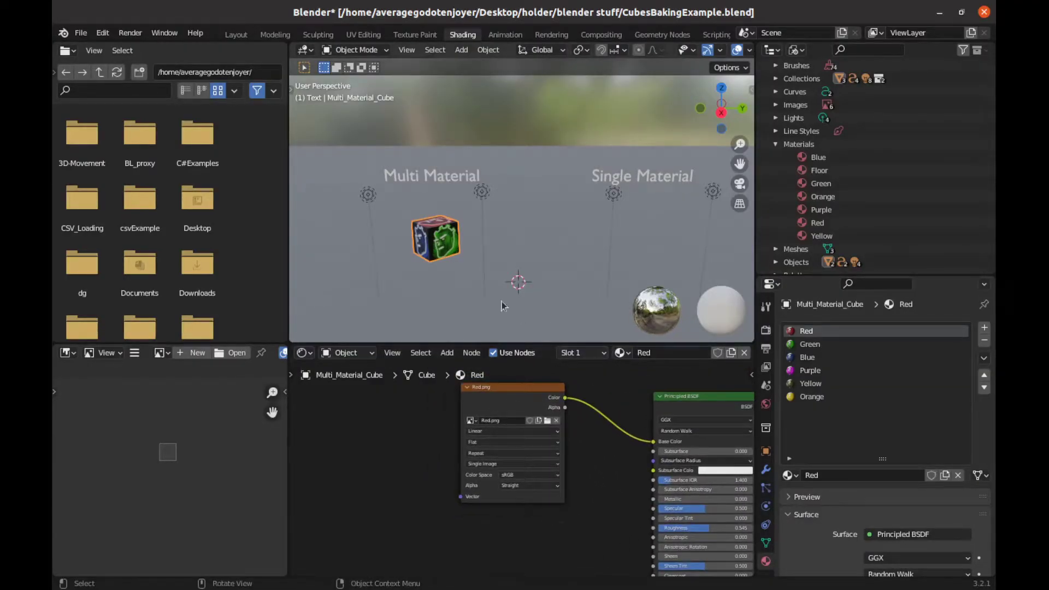
middle_click_drag(452, 244, 481, 257)
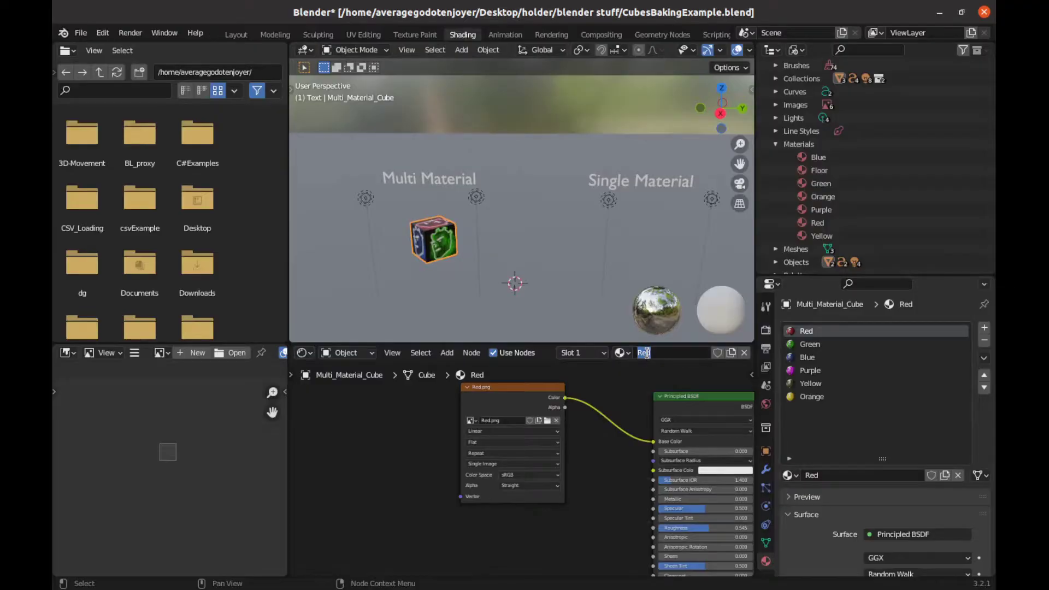
left_click(626, 356)
left_click(639, 394)
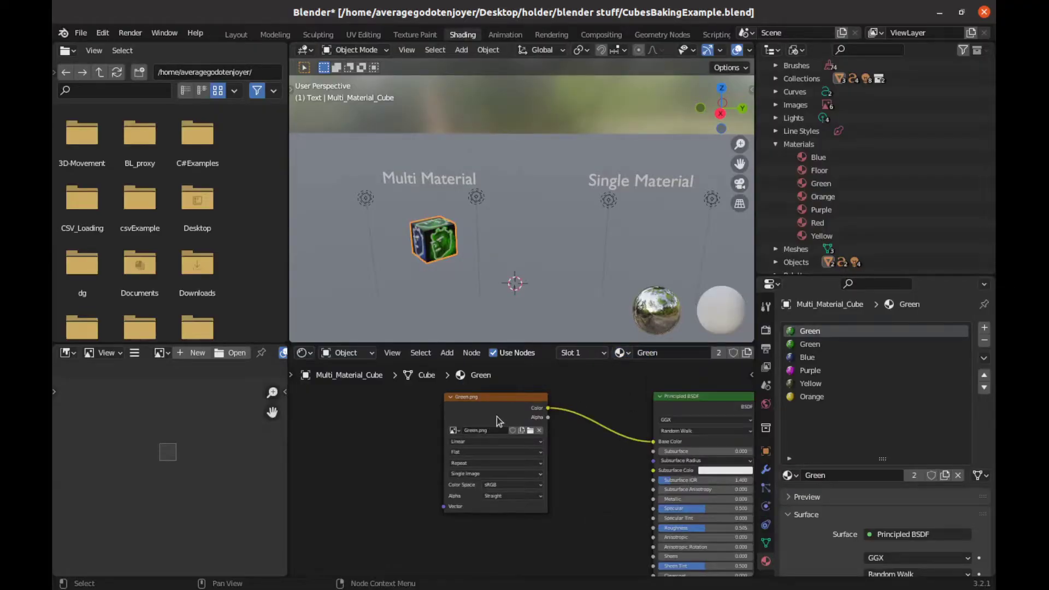
left_click(623, 353)
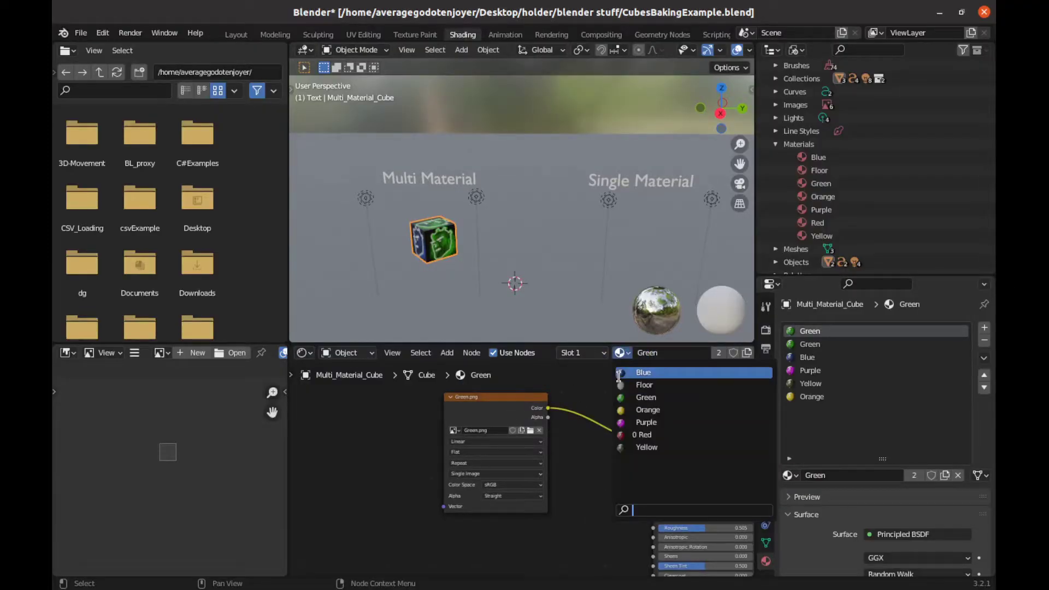
left_click(632, 436)
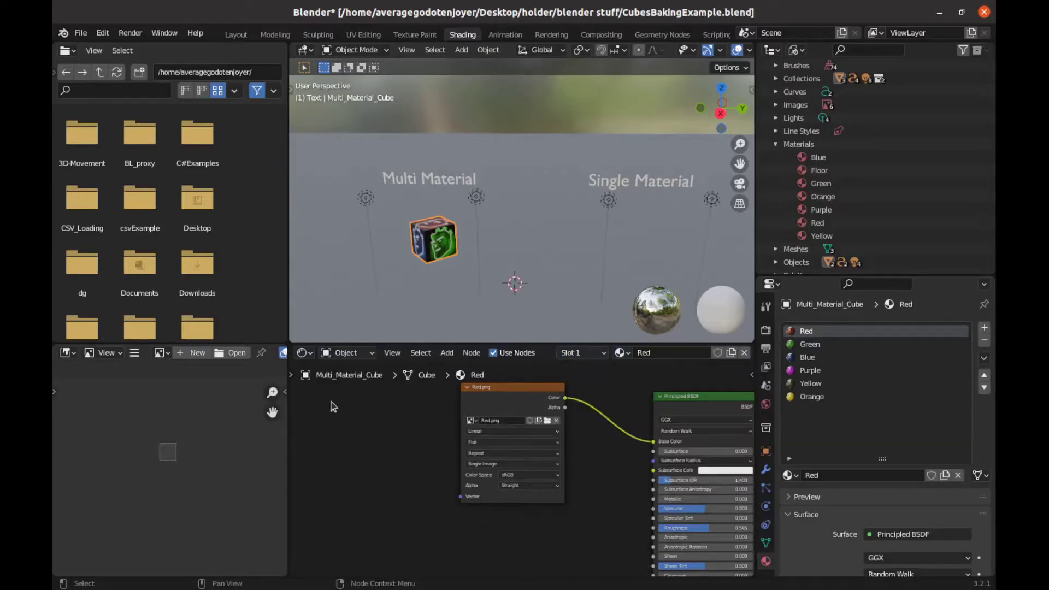
middle_click_drag(416, 434, 383, 445)
Step: Add an Image Texture node to the Red material's node tree
left_click(447, 352)
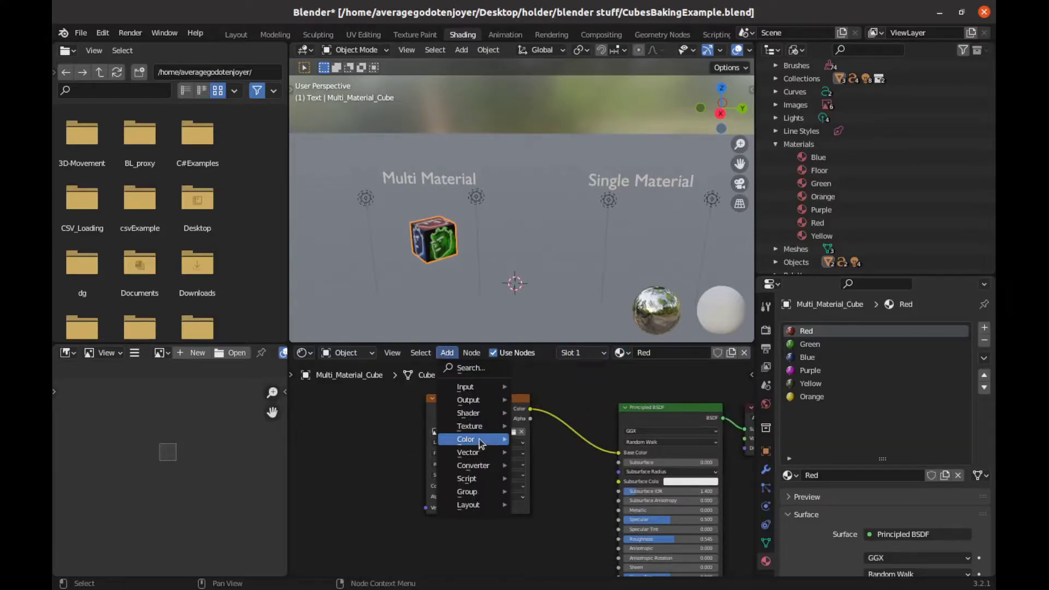
mouse_move(475, 426)
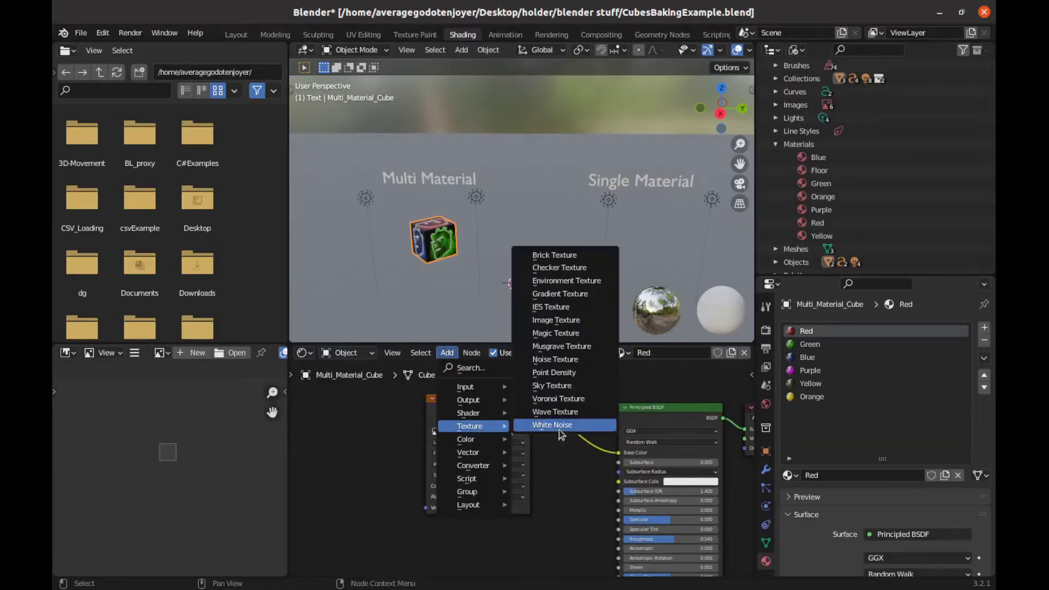
left_click(555, 319)
left_click(583, 563)
scroll(594, 468, "up", 5)
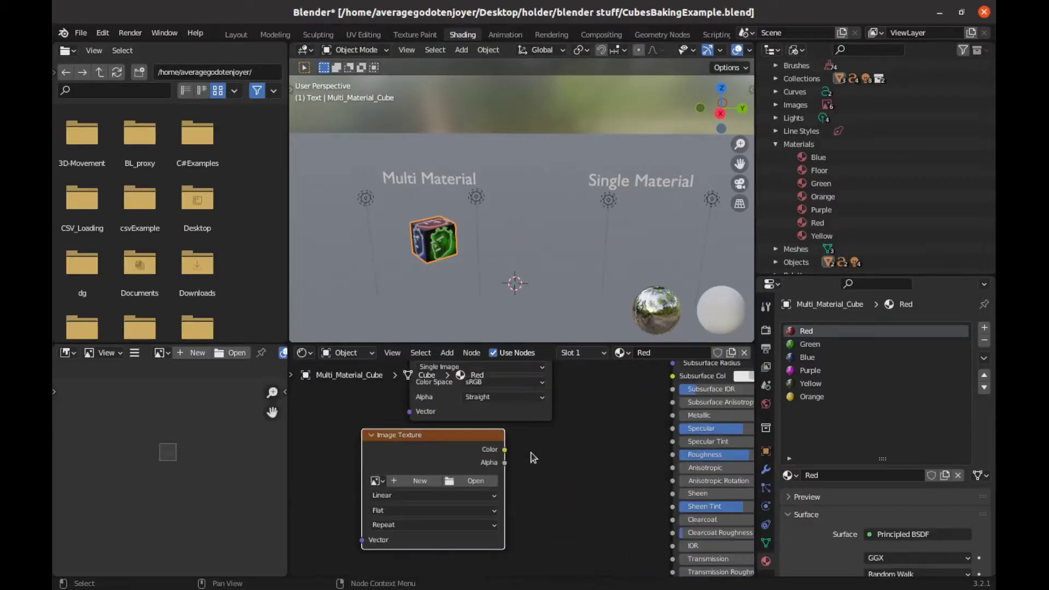
Step: Create a new 2048×2048 image named BakeTo without alpha in the texture node
left_click(413, 479)
left_click(424, 454)
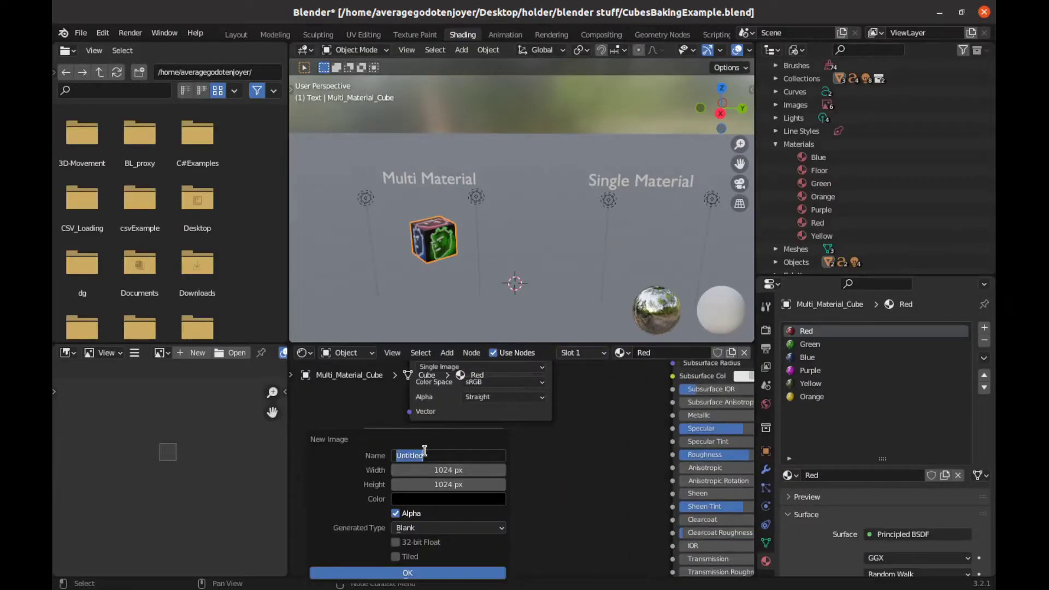
key("BackSpace")
type("BakeTo")
left_click(451, 470)
key("End")
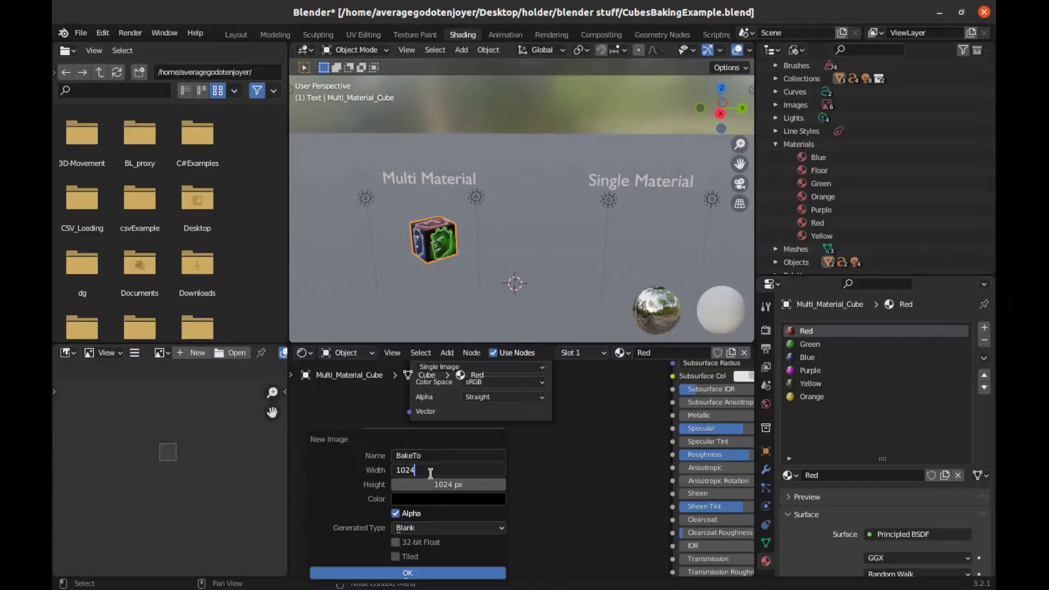
type("*")
type("2")
key("Return")
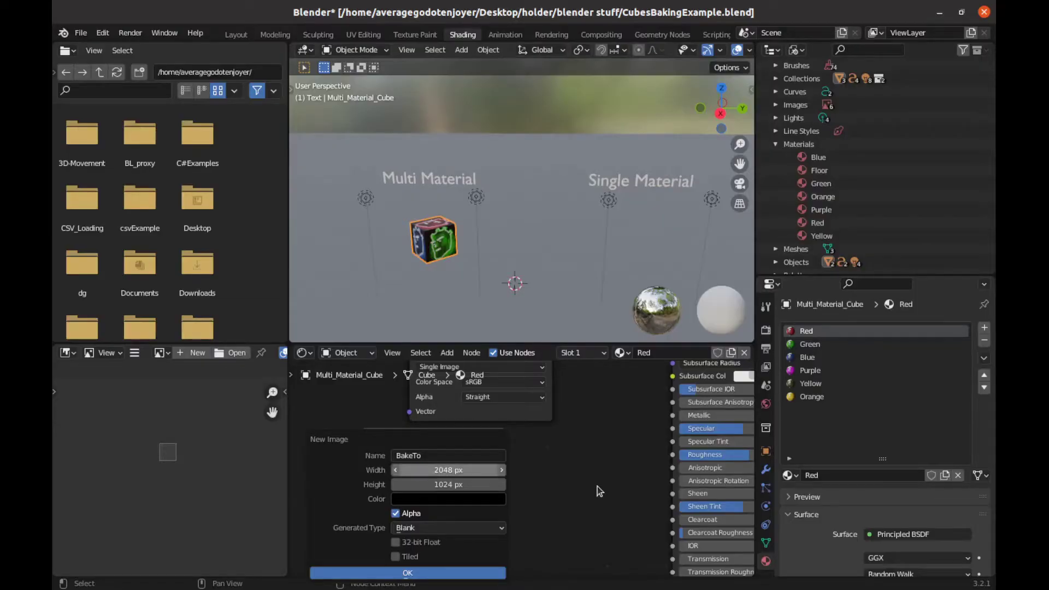
left_click(462, 484)
key("End")
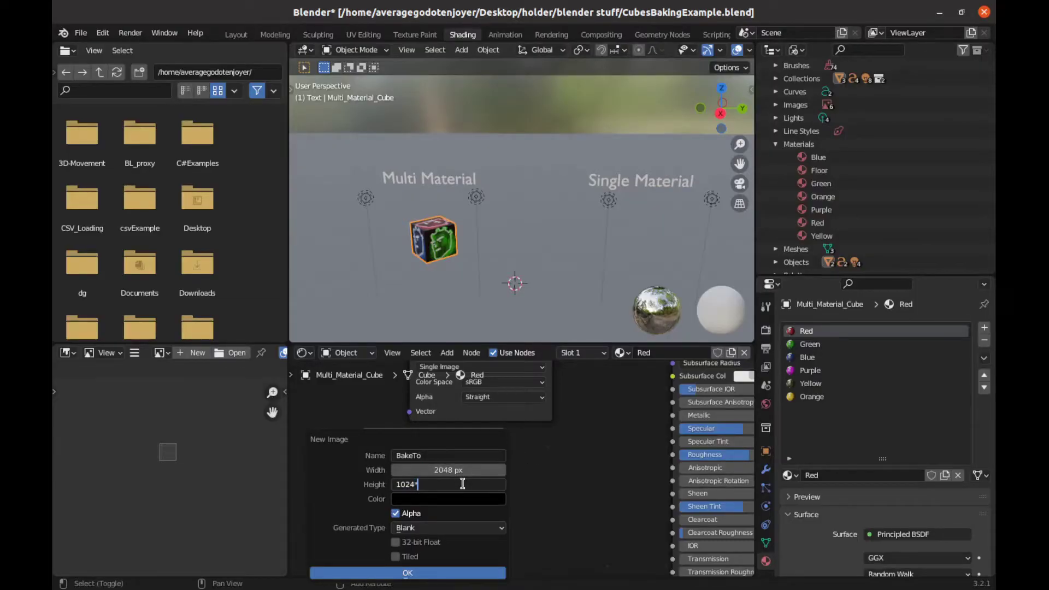
type("*2")
key("Return")
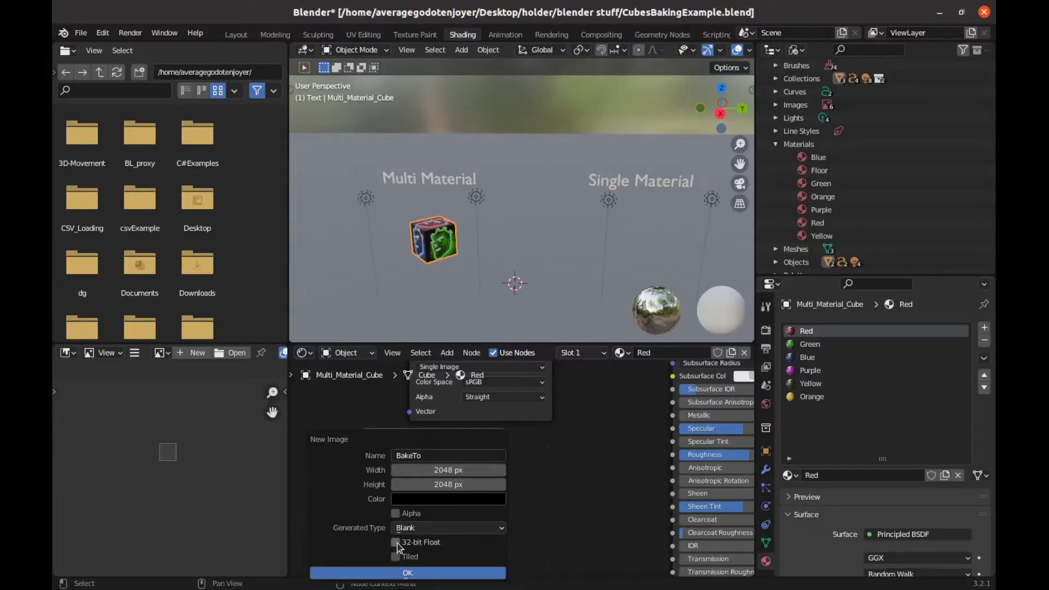
left_click(407, 574)
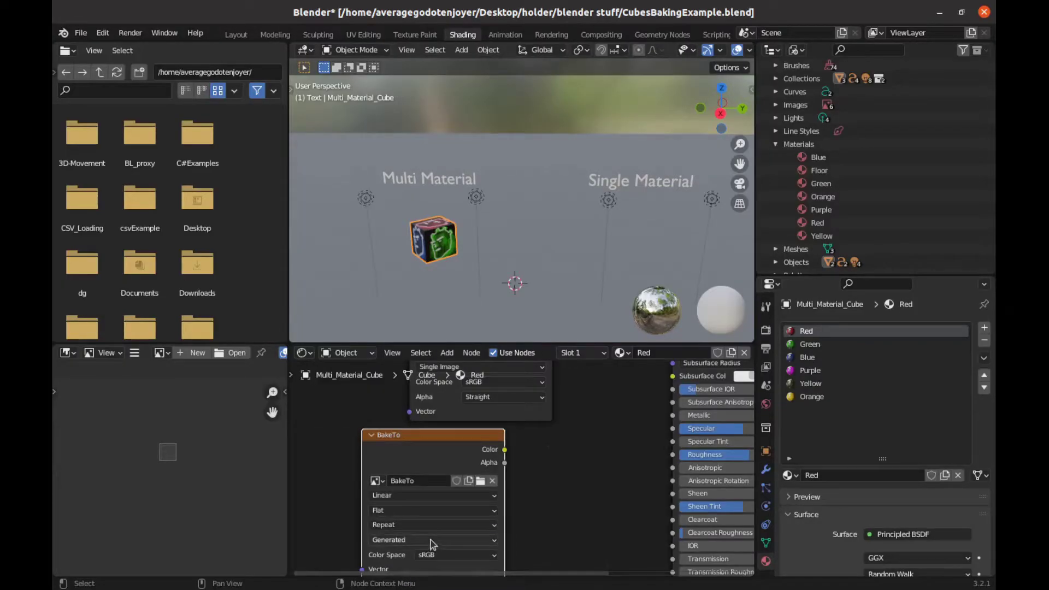
Step: Move the BakeTo node below the others, then paste copies into the Blue and Purple materials
scroll(543, 507, "down", 3)
left_click_drag(466, 447, 487, 472)
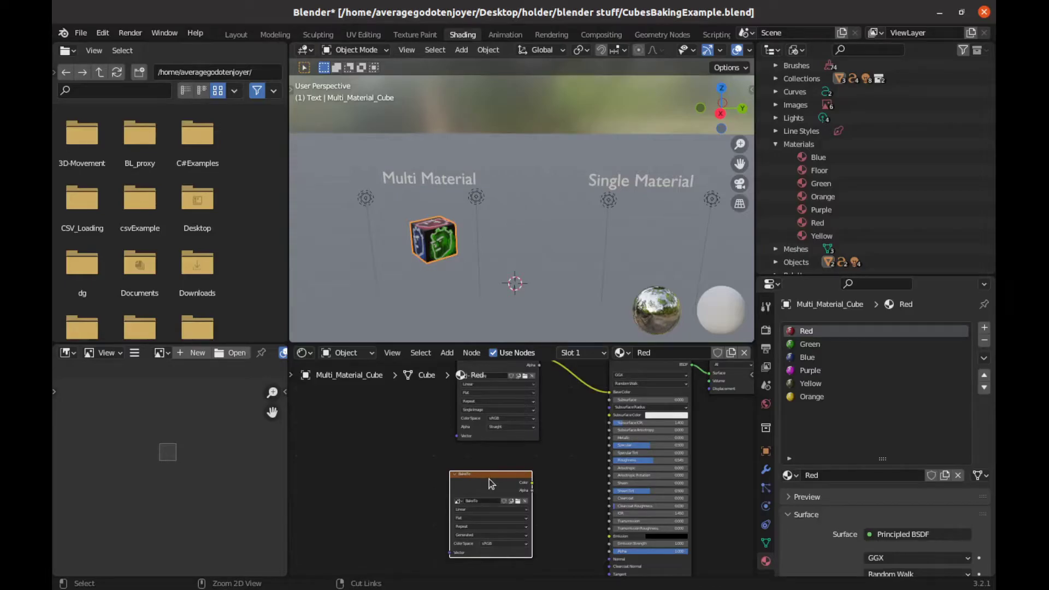
left_click(574, 353)
left_click(562, 389)
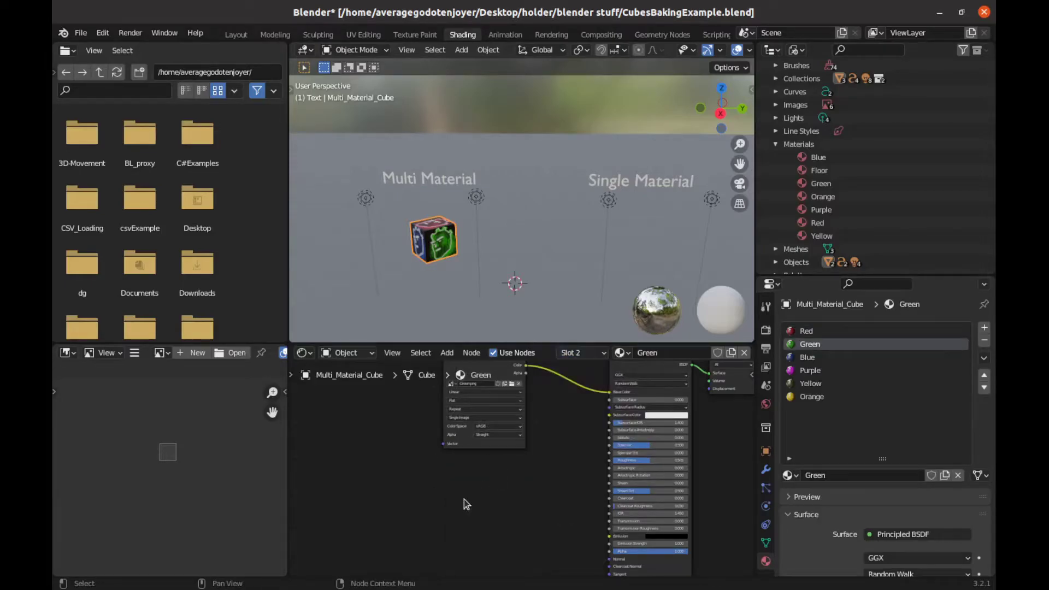
left_click(571, 352)
left_click(532, 409)
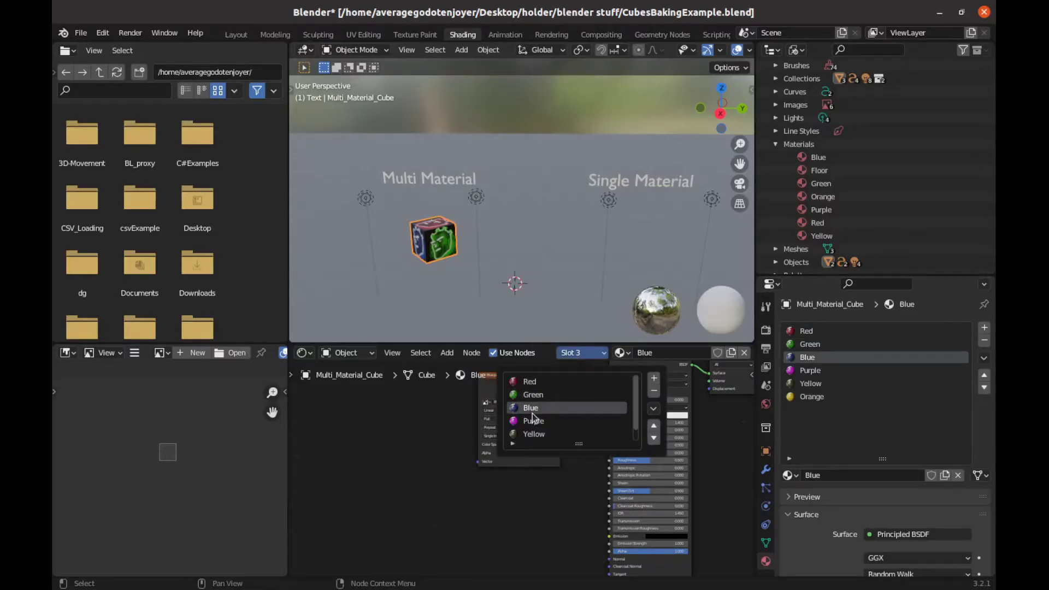
key("ctrl+v")
left_click(573, 354)
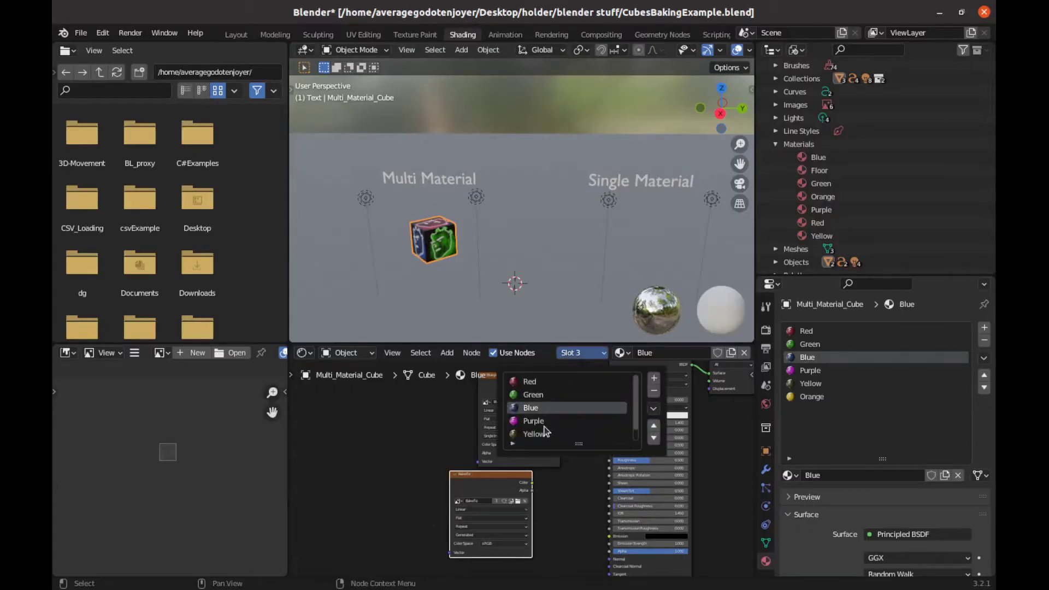
left_click(542, 431)
left_click(532, 420)
key("ctrl+v")
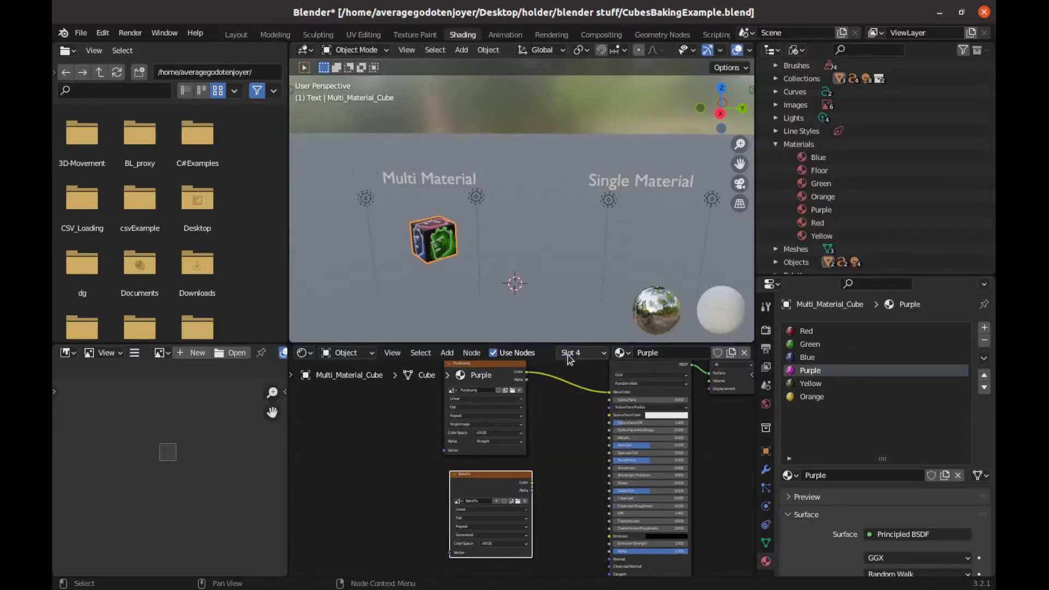
Step: Paste the BakeTo node into the Yellow and Orange materials and show the cube's UV maps
left_click(568, 354)
left_click(535, 430)
key("ctrl+v")
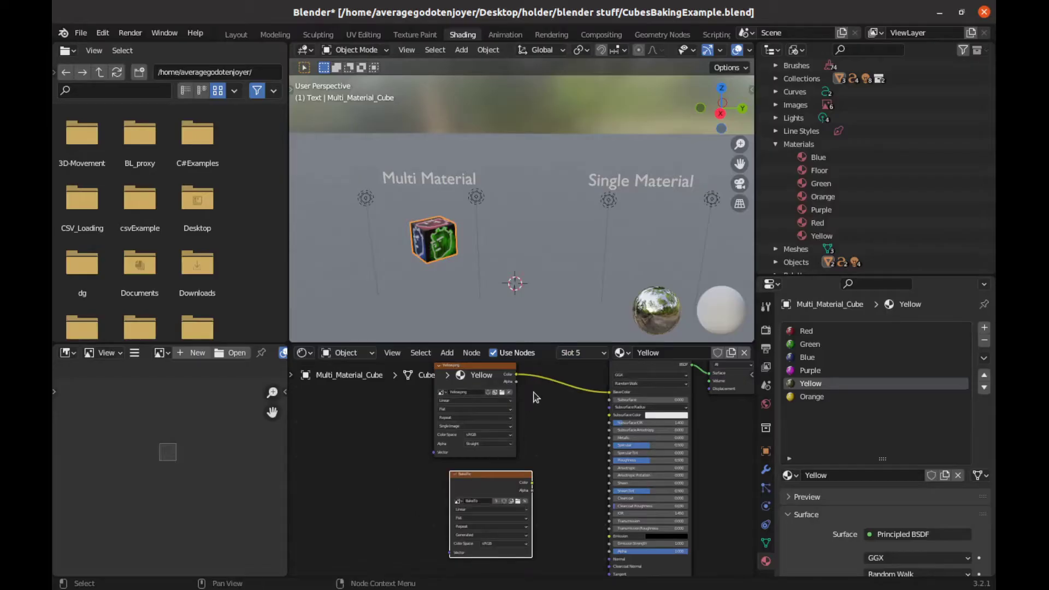
left_click(570, 353)
left_click(534, 433)
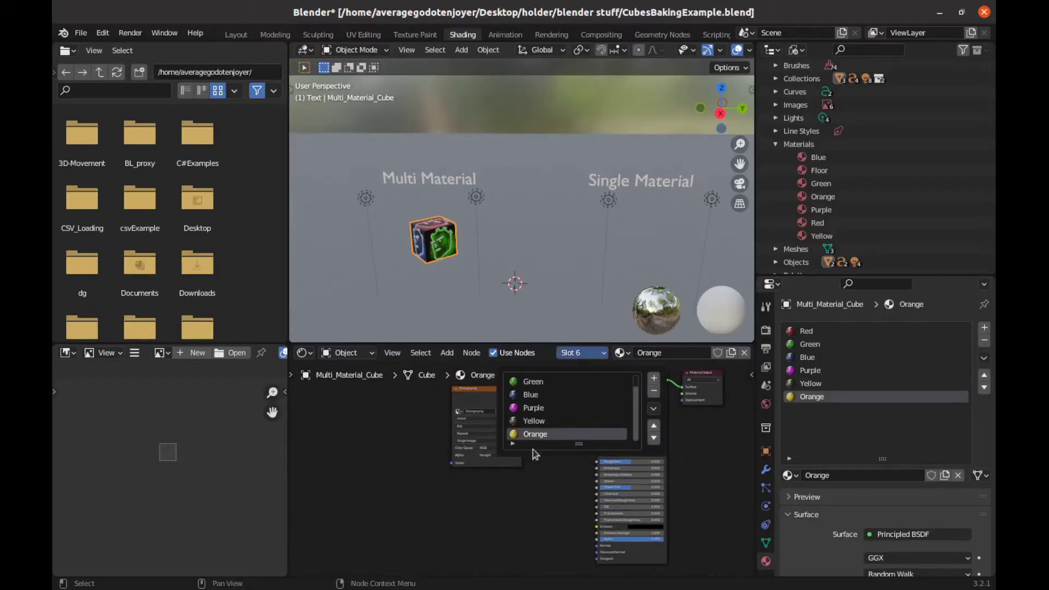
key("ctrl+v")
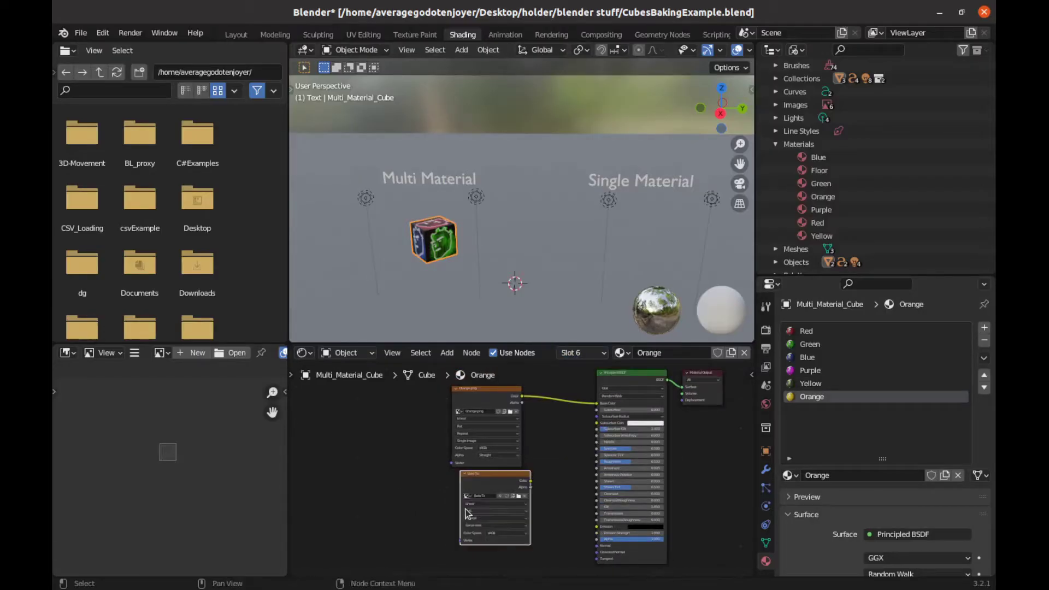
left_click(571, 353)
left_click(529, 422)
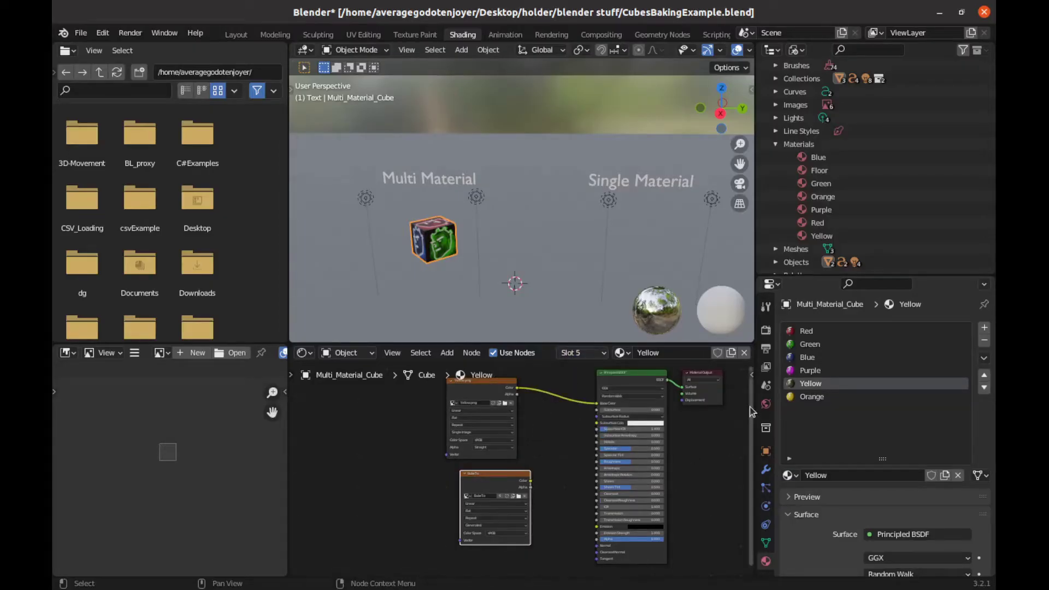
left_click(765, 542)
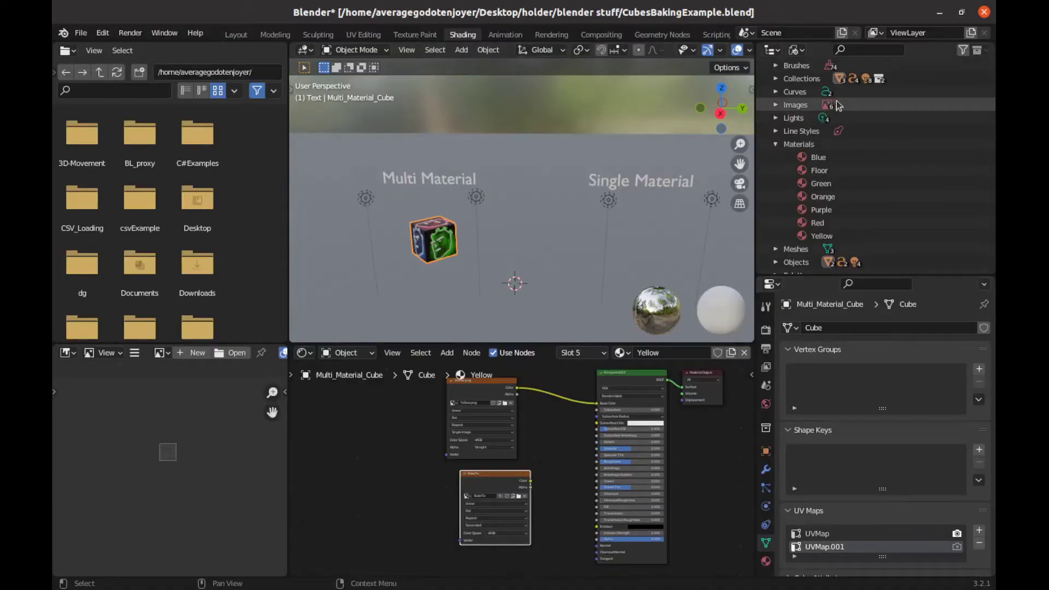
Step: Open Render Properties and scroll down to the Cycles Bake panel
left_click(765, 331)
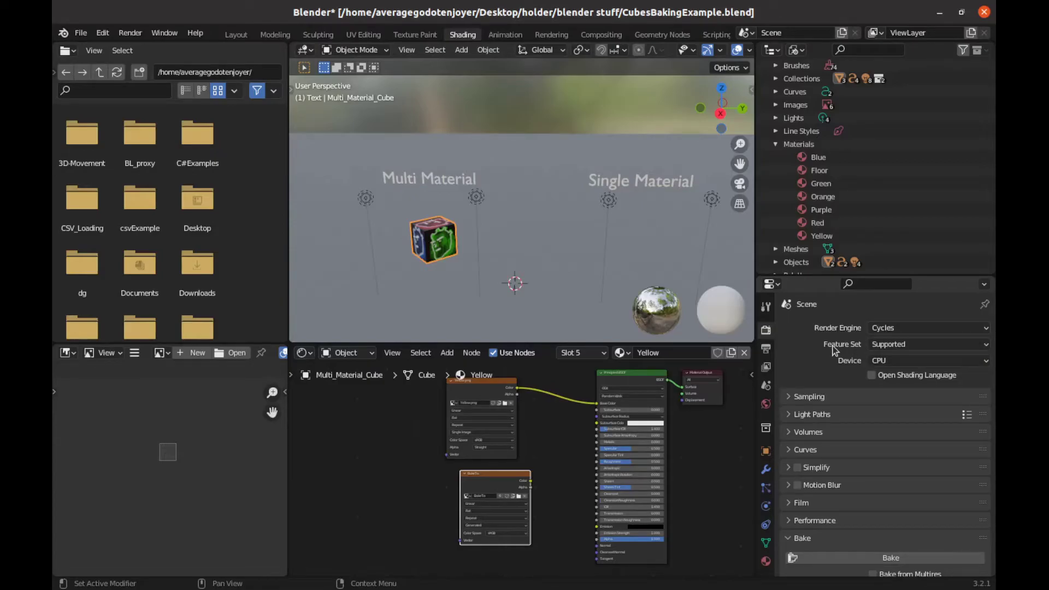
scroll(840, 343, "down", 5)
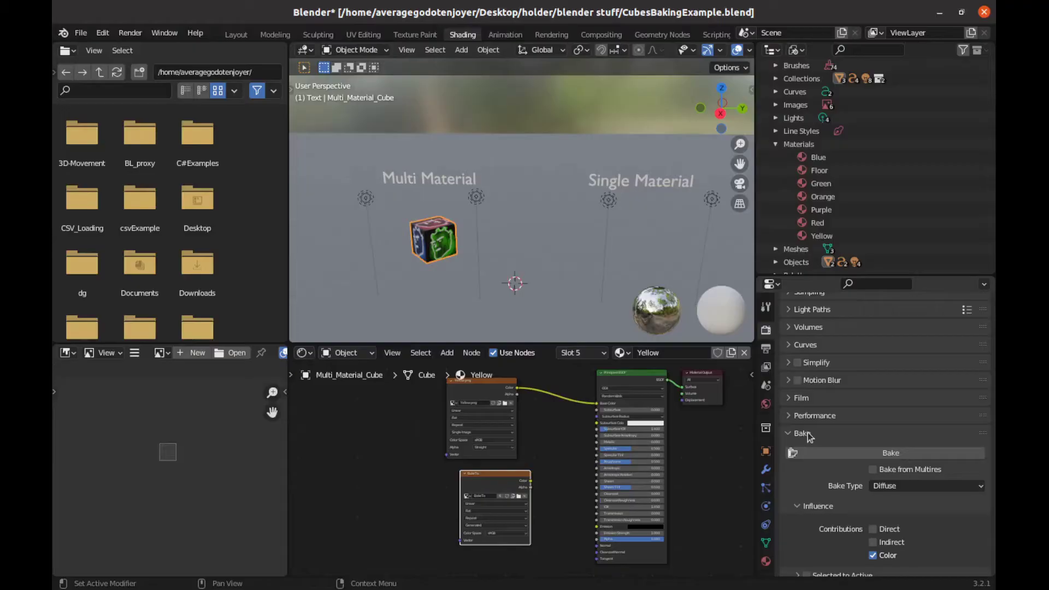
scroll(807, 432, "down", 3)
Step: Keep Diffuse as the bake type and bake the cube's colours into BakeTo
left_click(928, 407)
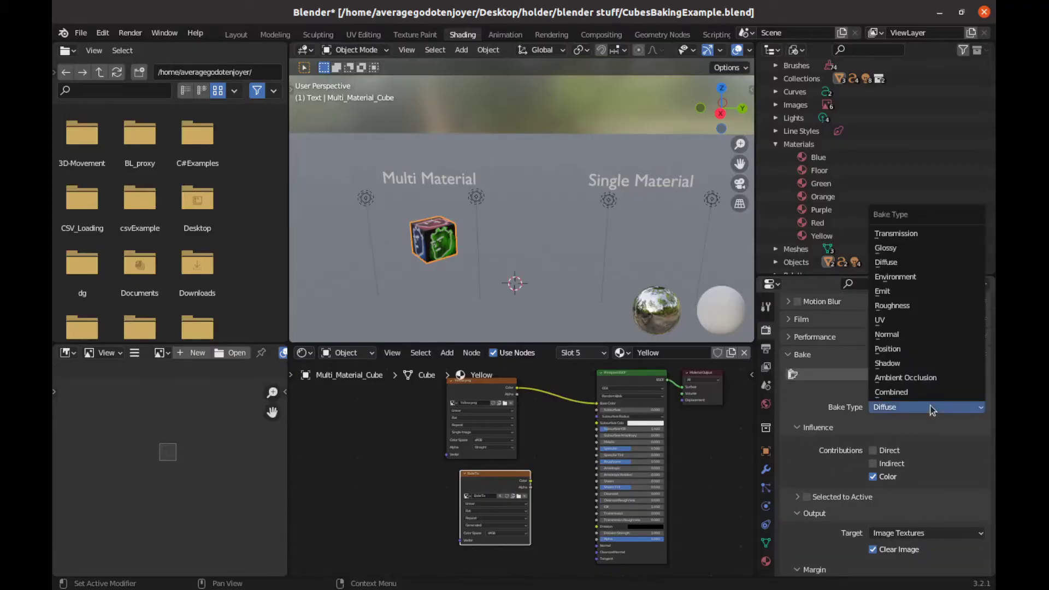
left_click(900, 257)
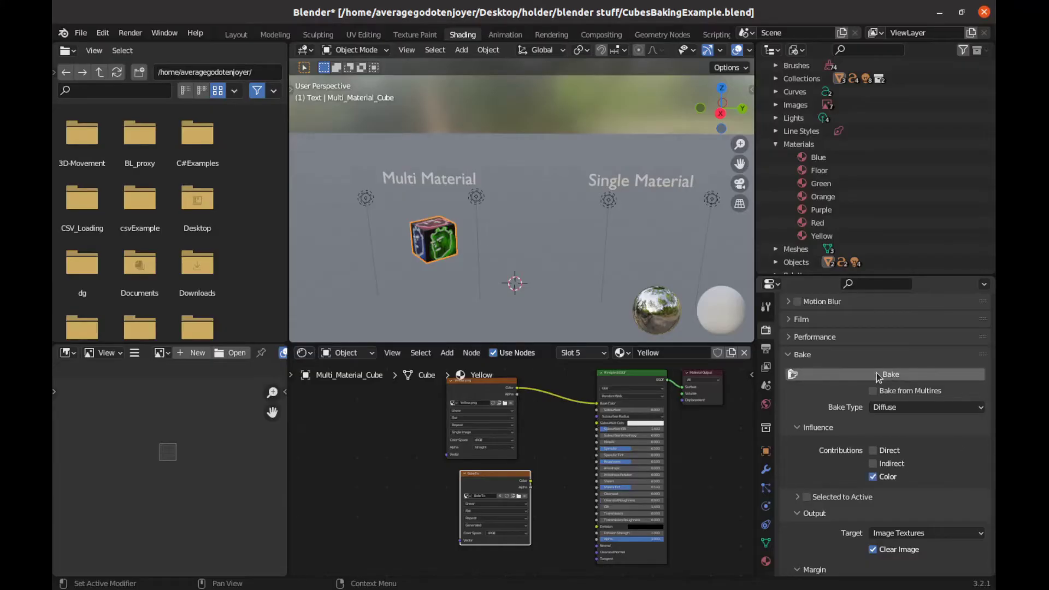
left_click(894, 378)
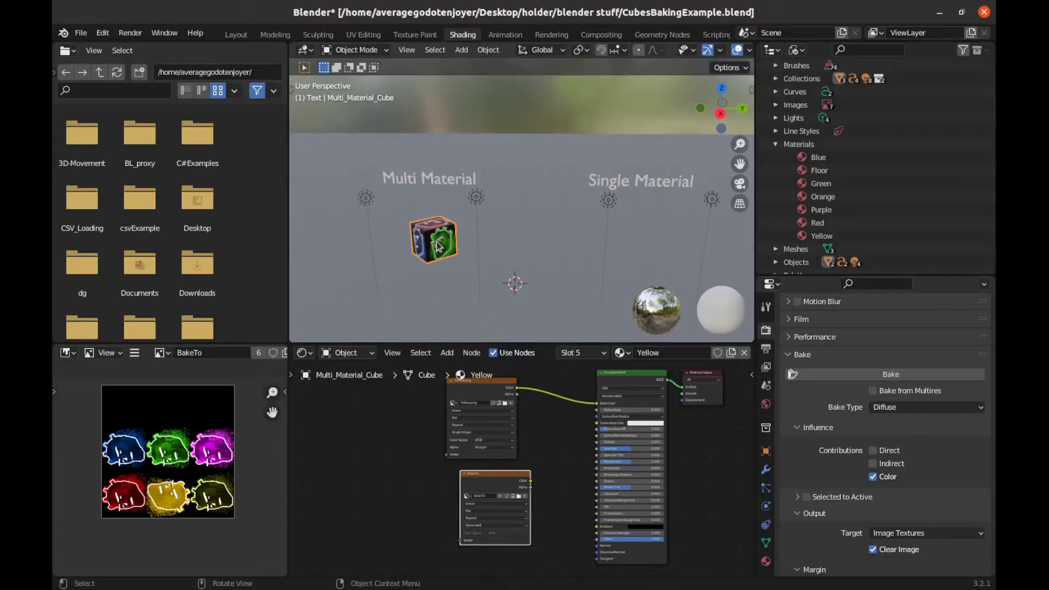
Step: Duplicate the cube onto the Single Material side and remove all its material slots
key("shift+d")
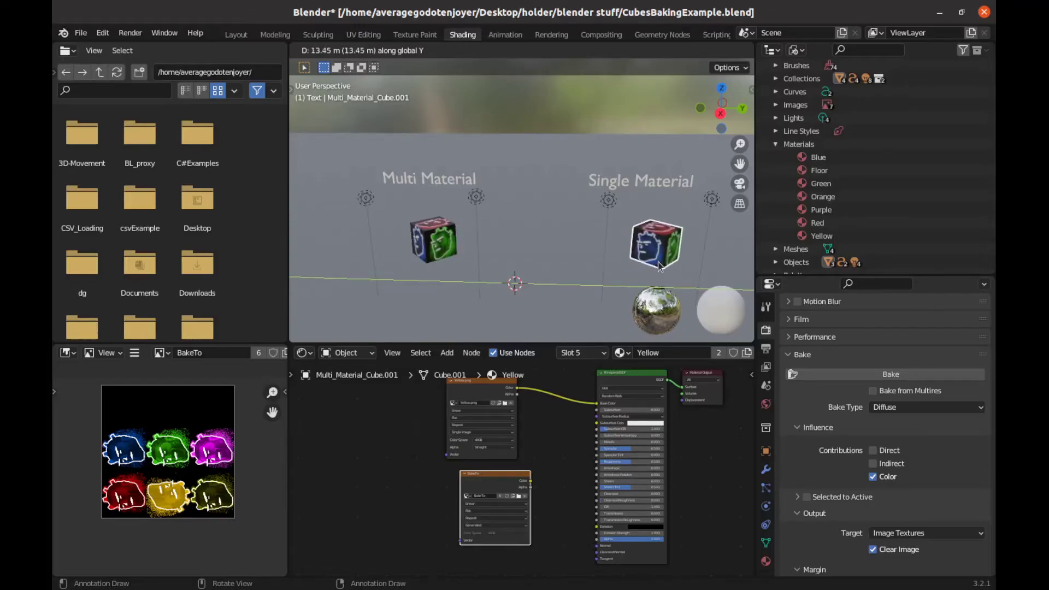
left_click(658, 247)
left_click(765, 561)
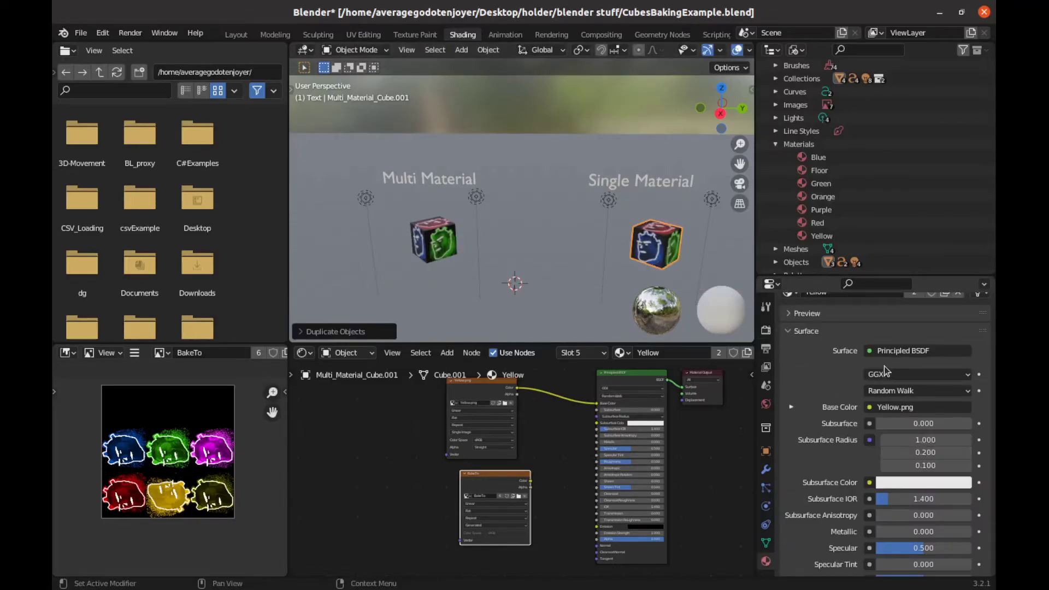
scroll(880, 363, "up", 6)
left_click(864, 331)
left_click(984, 340)
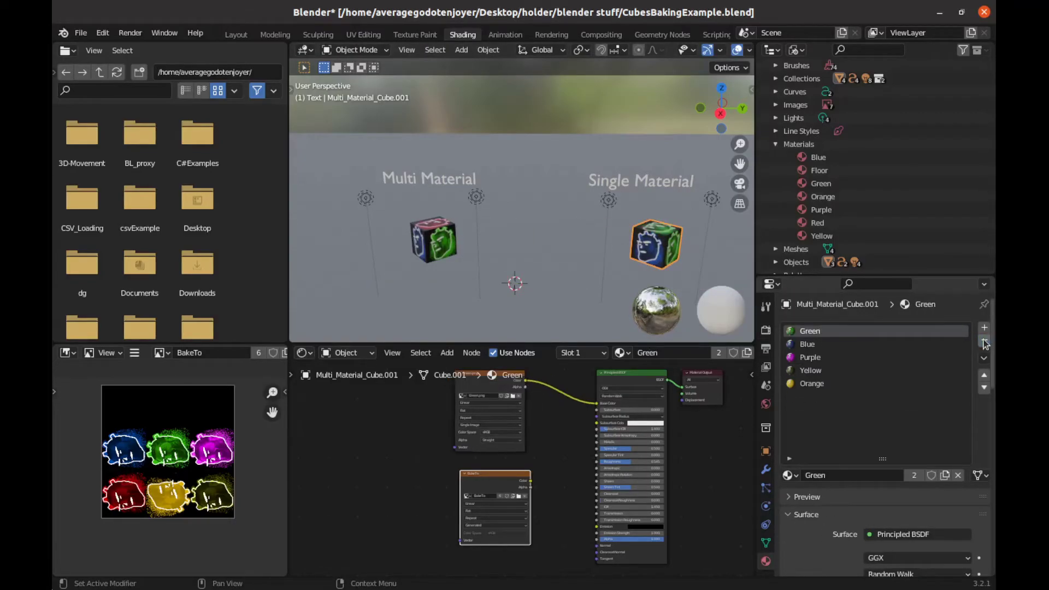
left_click(984, 340)
left_click(984, 340)
left_click(984, 340)
left_click(984, 341)
left_click(984, 340)
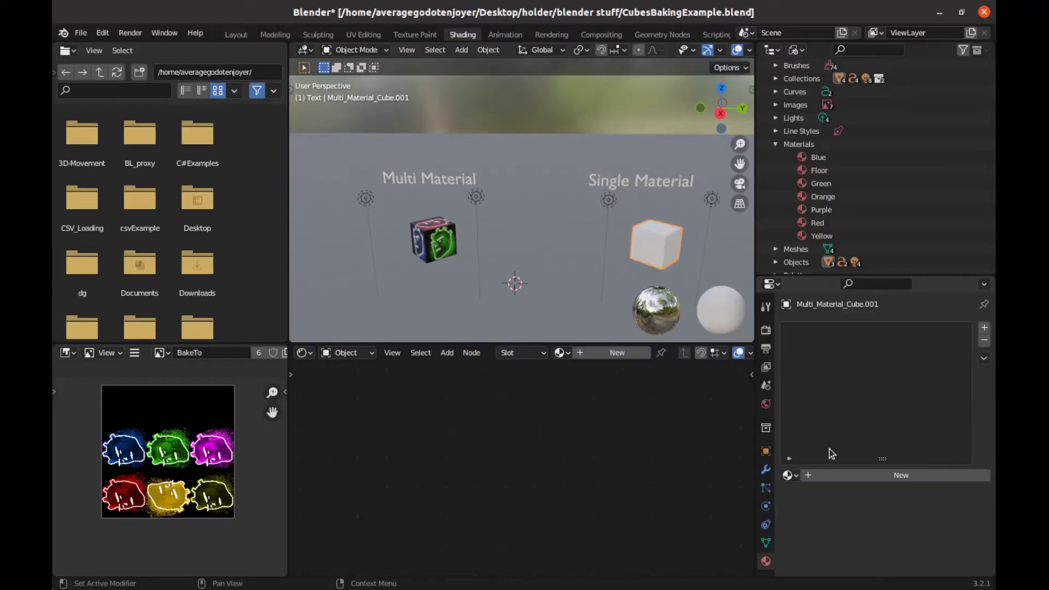
Step: Create a new material for the copy with an Image Texture node
left_click(789, 475)
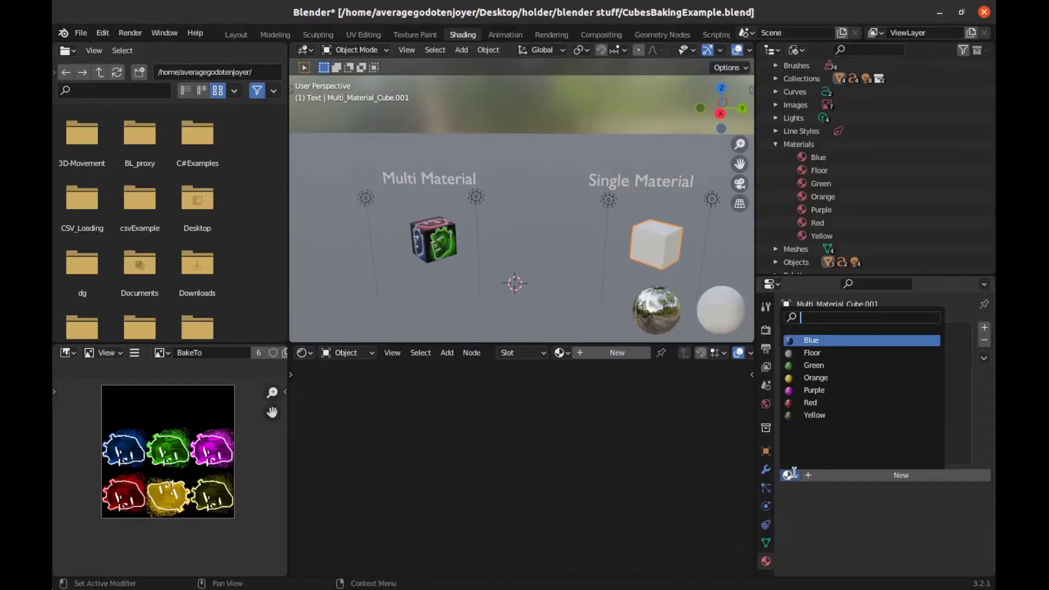
left_click(877, 475)
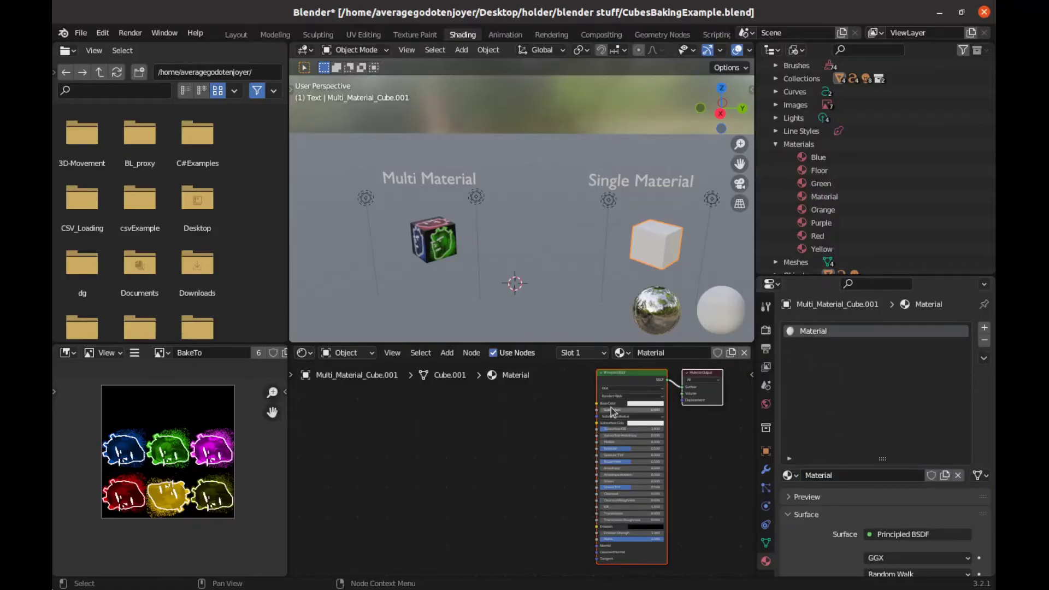
middle_click_drag(533, 426, 486, 457)
left_click(447, 352)
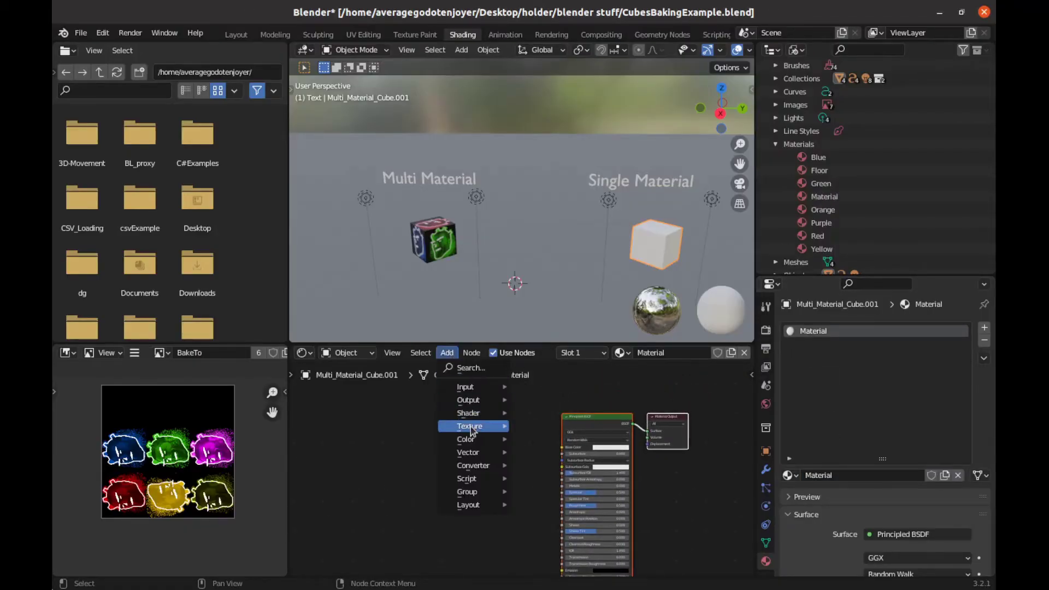
mouse_move(506, 426)
left_click(556, 320)
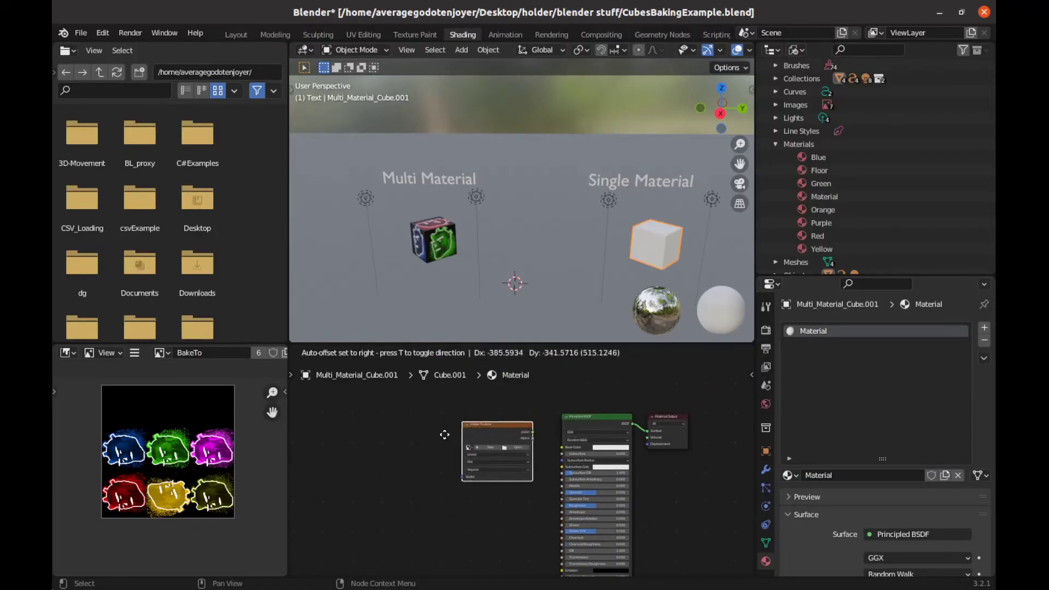
left_click(481, 448)
Step: Link the texture's Color to Base Color and load the BakeTo image
scroll(480, 448, "up", 2)
left_click_drag(576, 440, 486, 459)
left_click(407, 457)
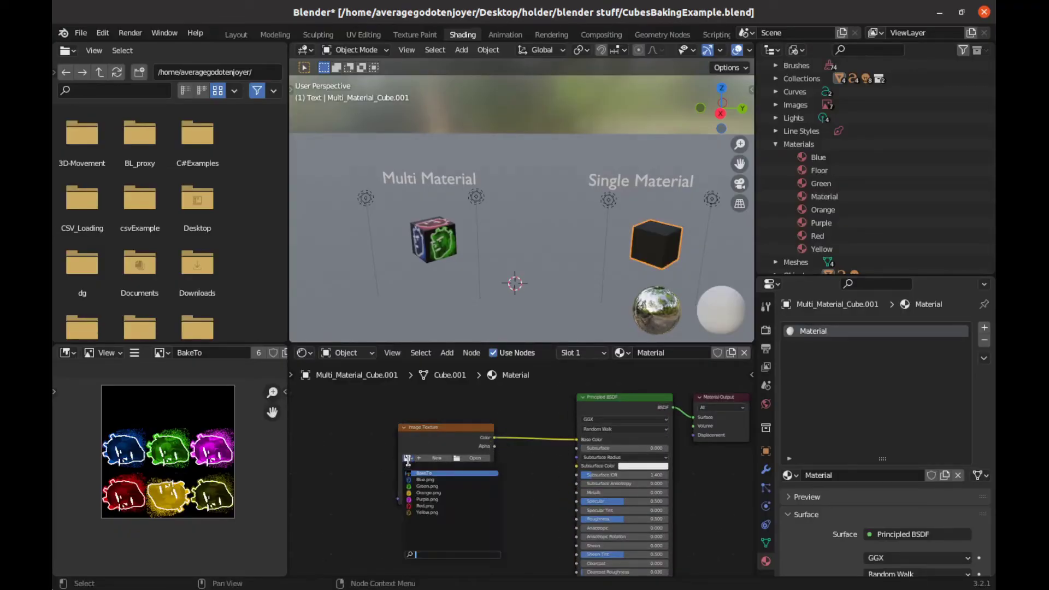
left_click(435, 473)
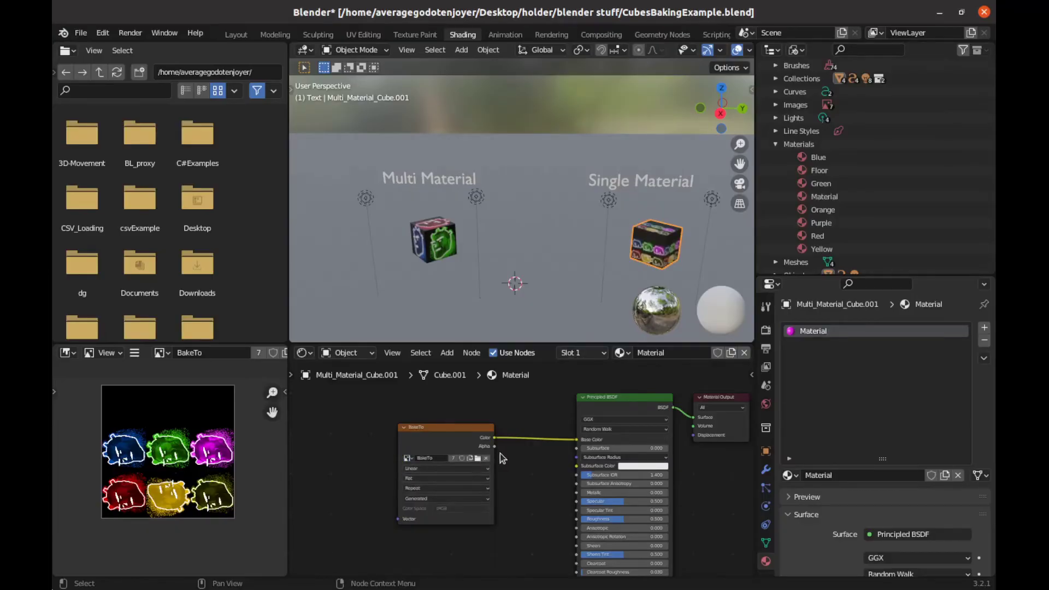
scroll(643, 266, "up", 3)
middle_click_drag(643, 267, 500, 240, "shift")
scroll(499, 239, "up", 1)
Step: Make UVMap.001 the copy's render UV map and delete the old UVMap
left_click(765, 542)
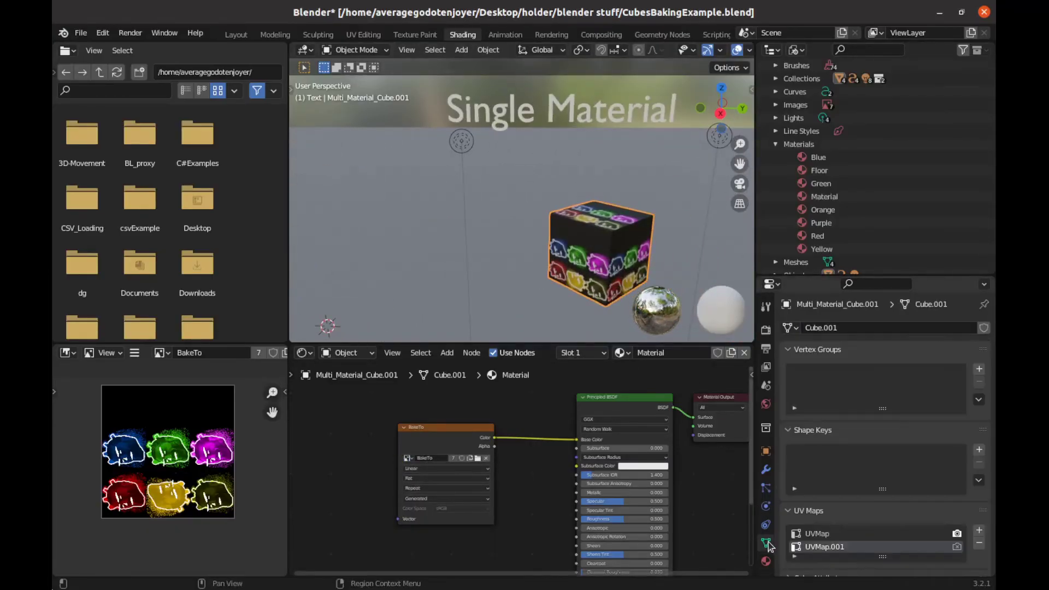
scroll(905, 519, "down", 1)
left_click(957, 521)
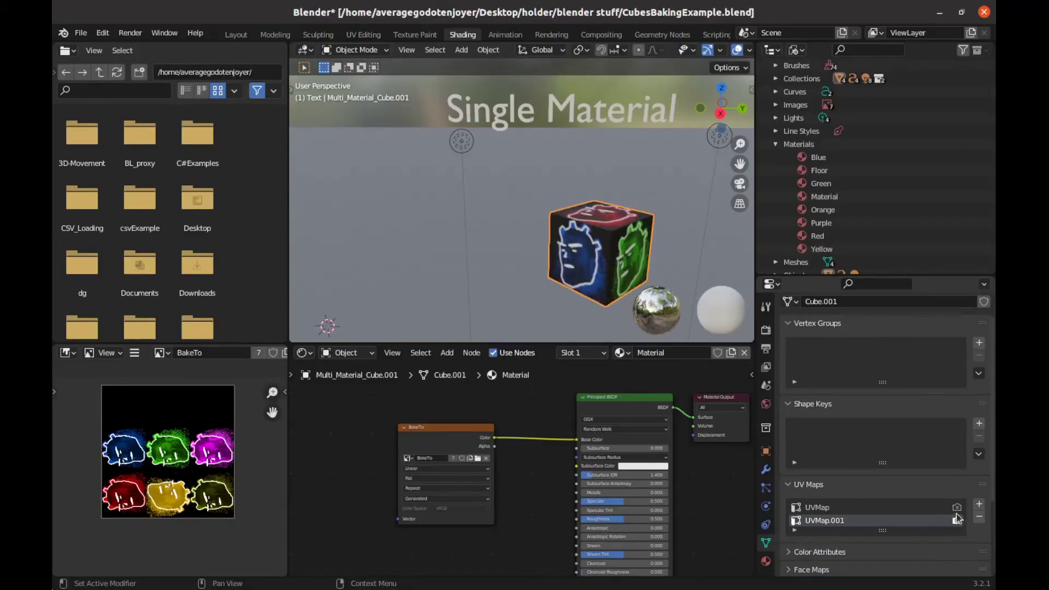
left_click(825, 510)
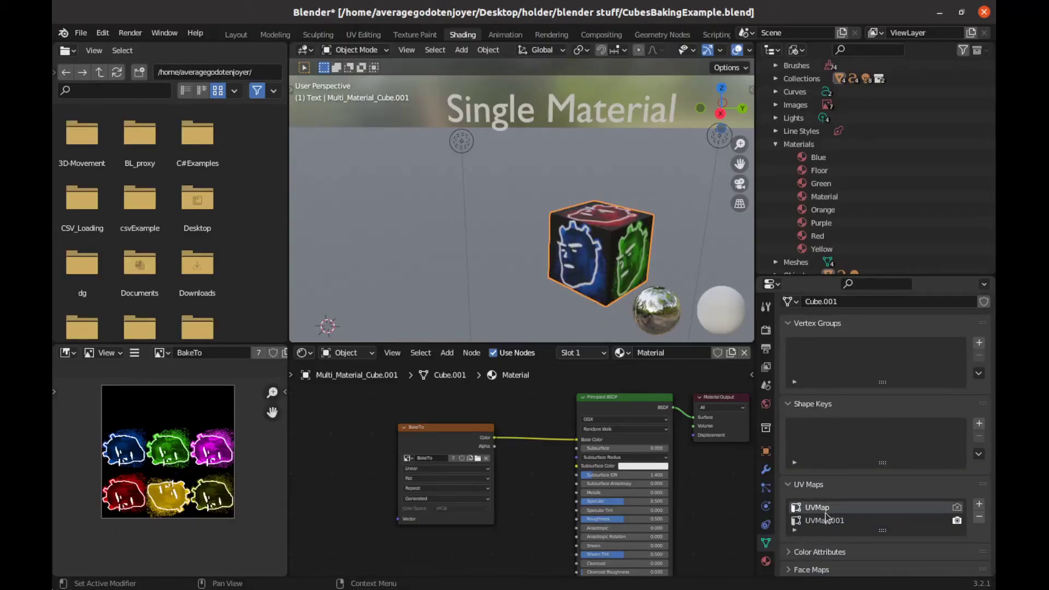
left_click(979, 517)
scroll(824, 417, "up", 2)
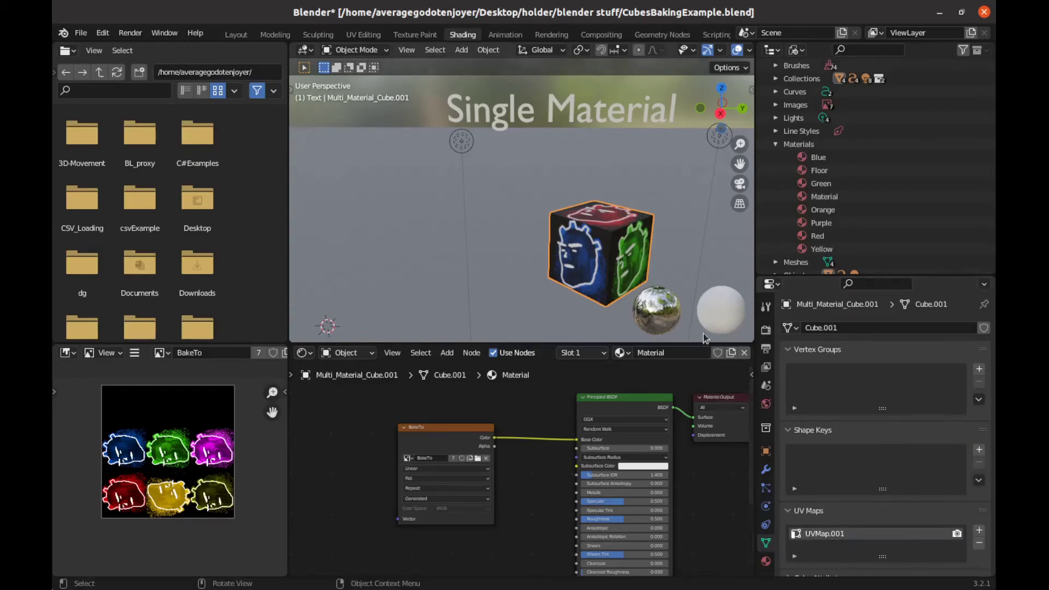
Step: Rename the copied cube's material to AllColors
left_click(765, 560)
scroll(574, 228, "down", 2)
scroll(573, 228, "down", 5)
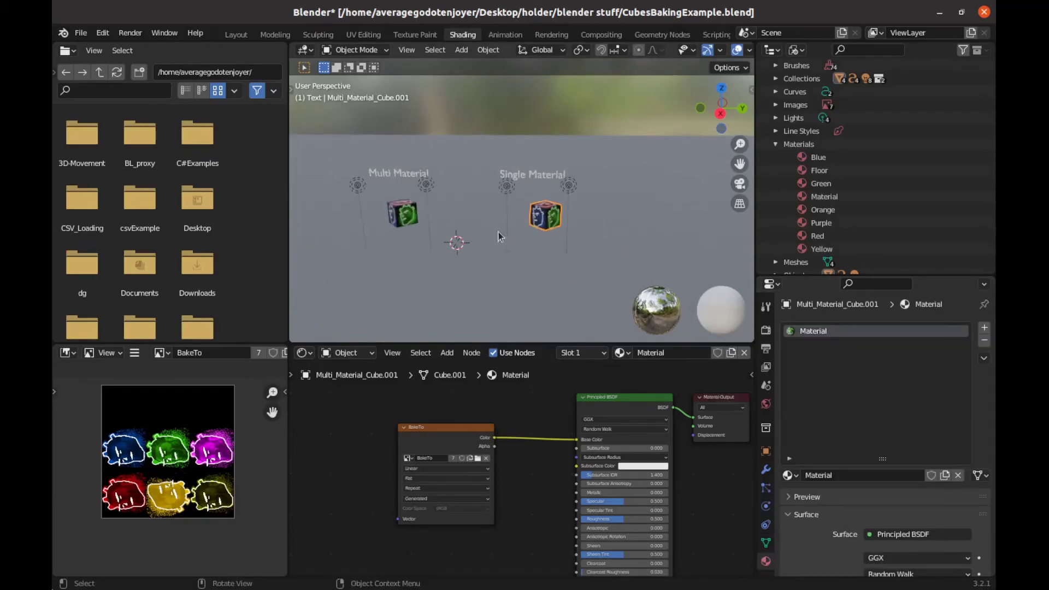
scroll(522, 253, "up", 4)
scroll(519, 254, "down", 2)
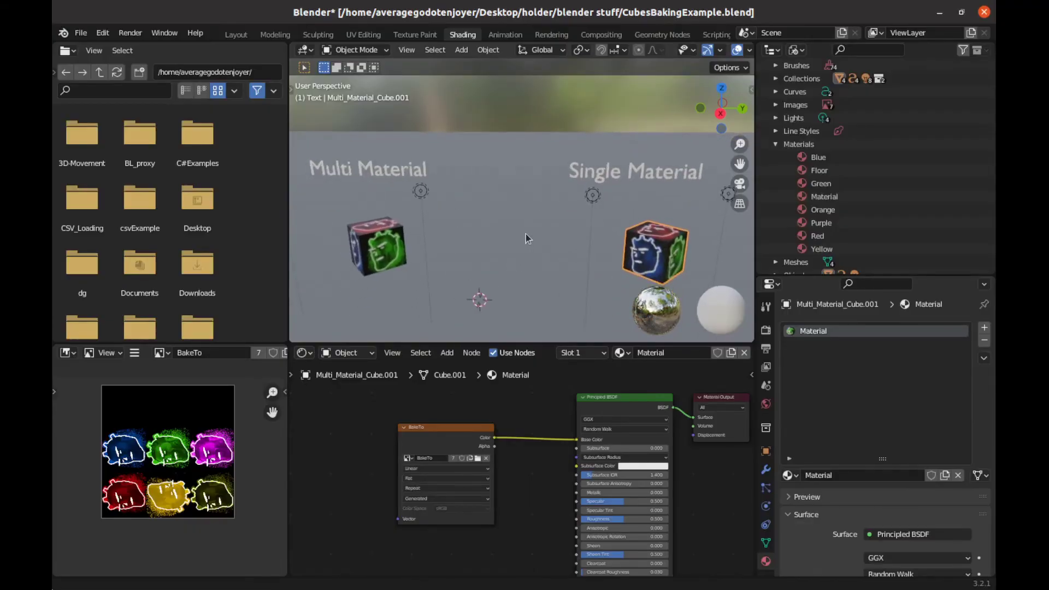
double_click(820, 331)
type("AllC")
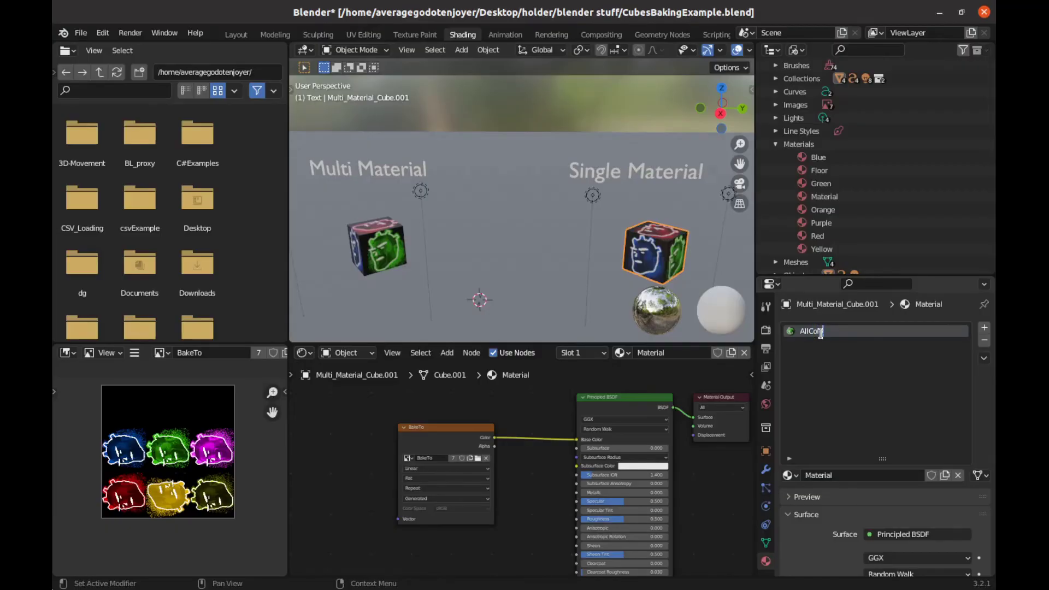
type("olors")
key("Return")
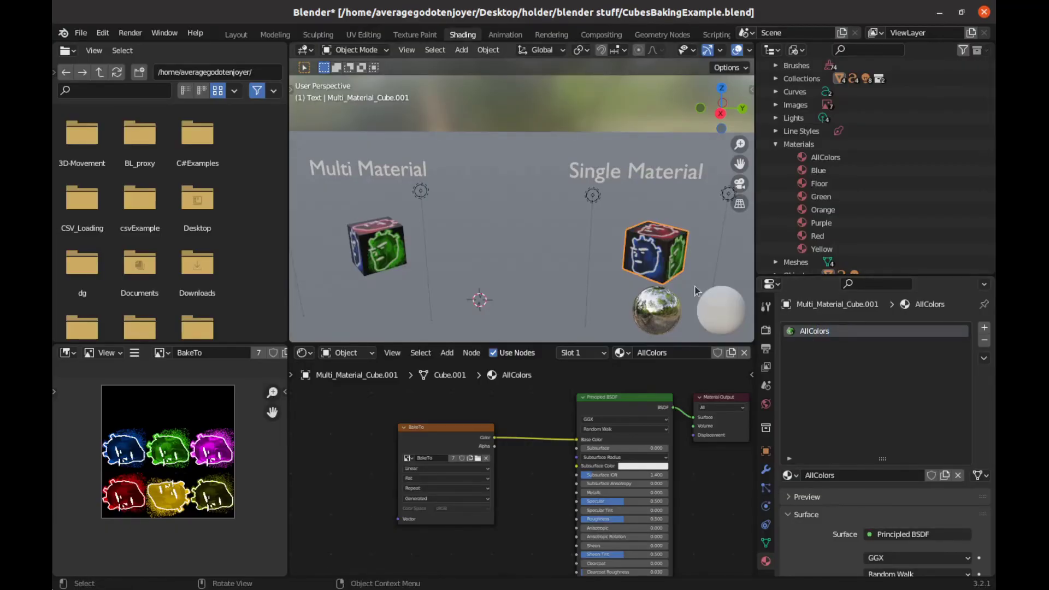
Step: Orbit to a front view of both cubes, then reselect the Single Material cube
left_click(376, 249)
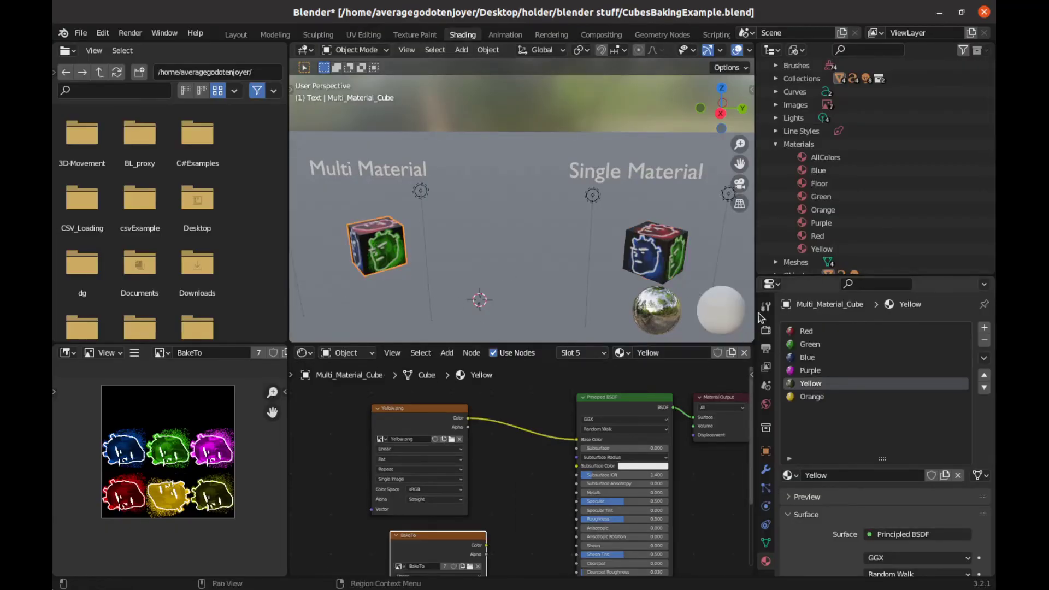
middle_click_drag(512, 323, 420, 257)
middle_click_drag(581, 248, 675, 253)
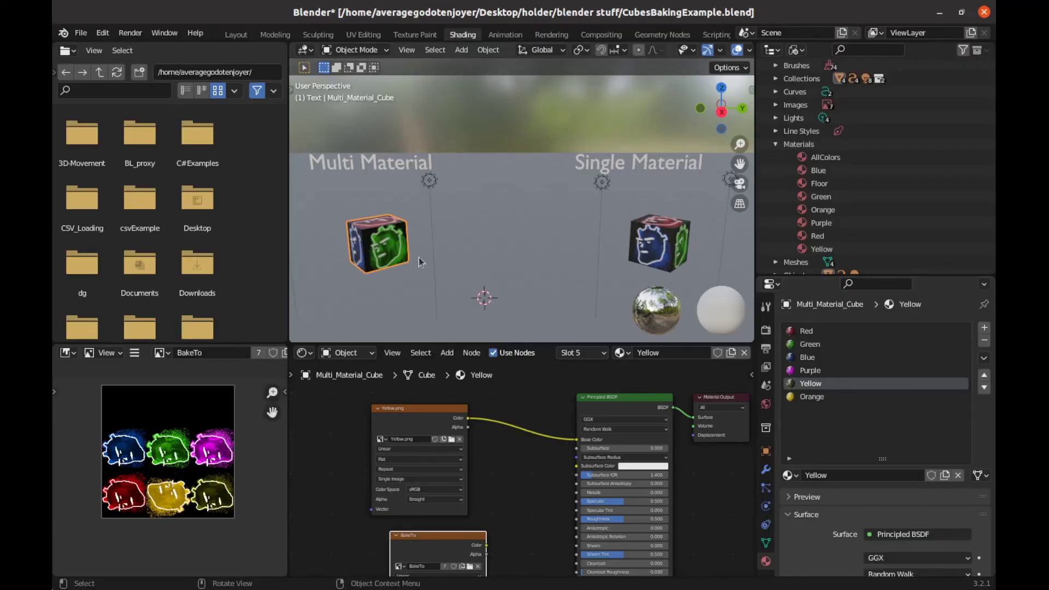
left_click(667, 271)
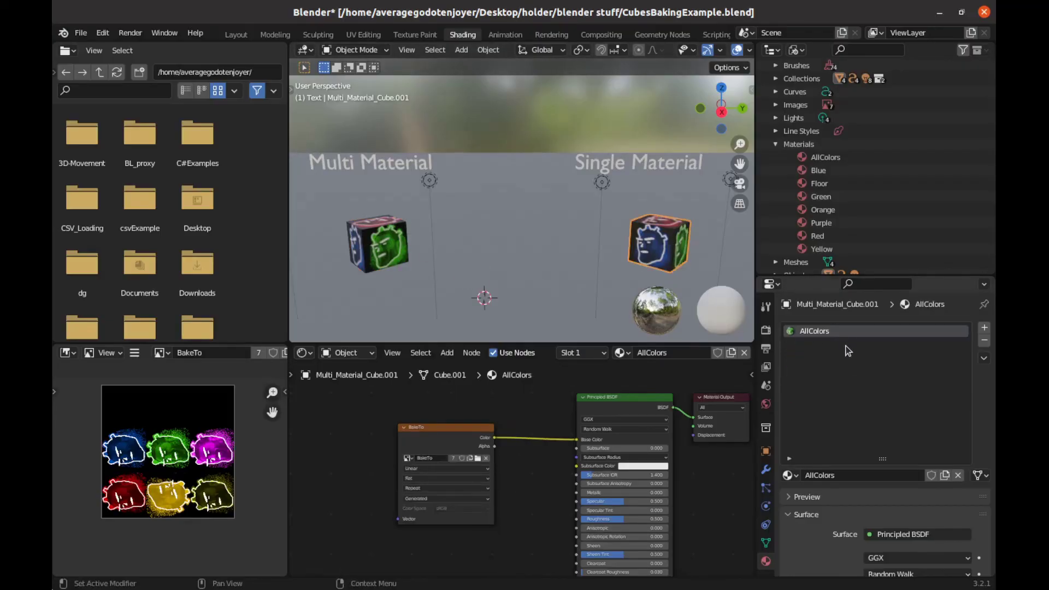